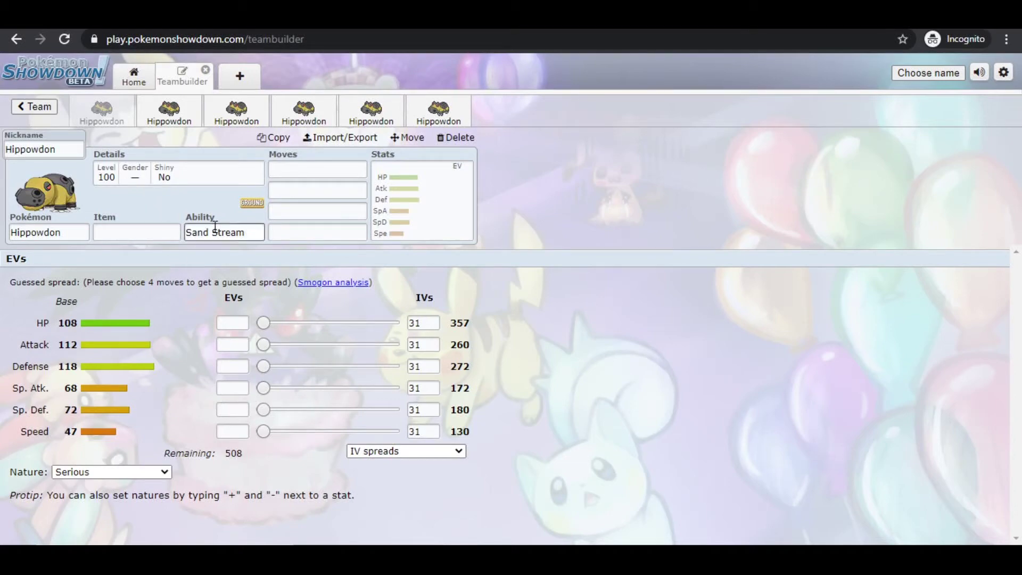
Check the first Hippowdon's Sand Stream ability, then return to its EV and IV editor.
click(215, 232)
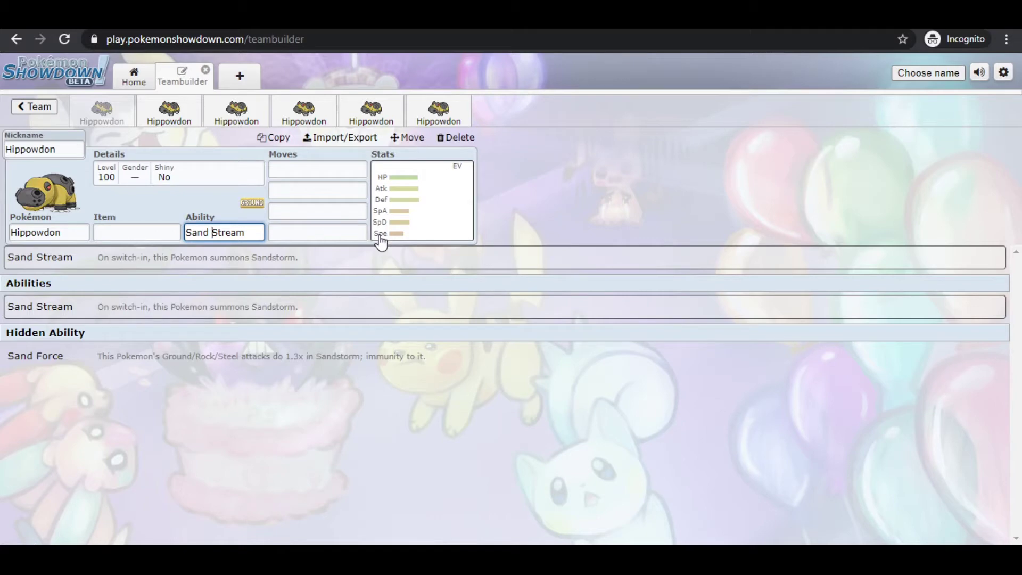
click(402, 205)
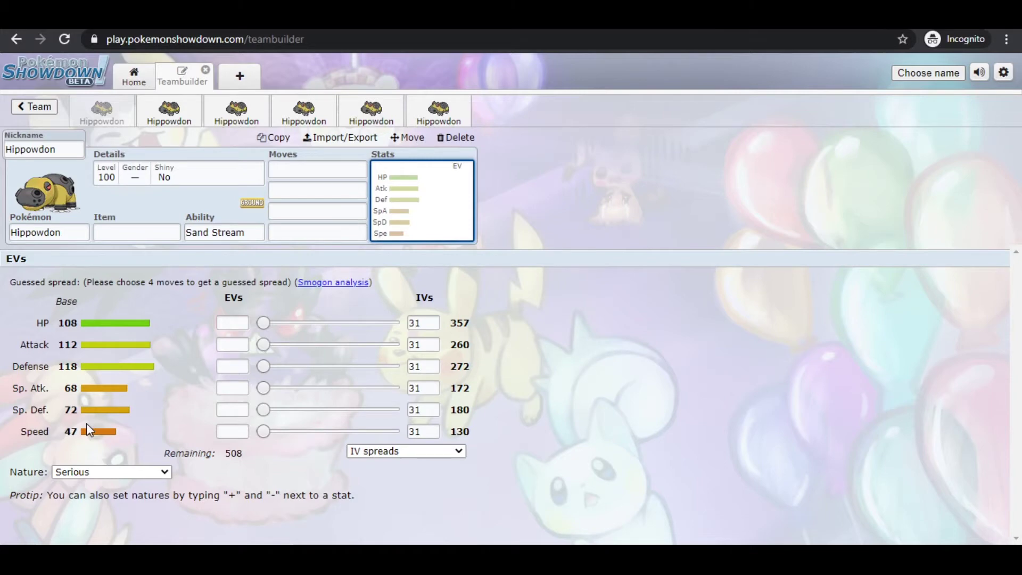
Review Hippowdon's Water, Grass and Ice weaknesses on Bulbapedia, then go back to the Showdown teambuilder.
key(alt+Tab)
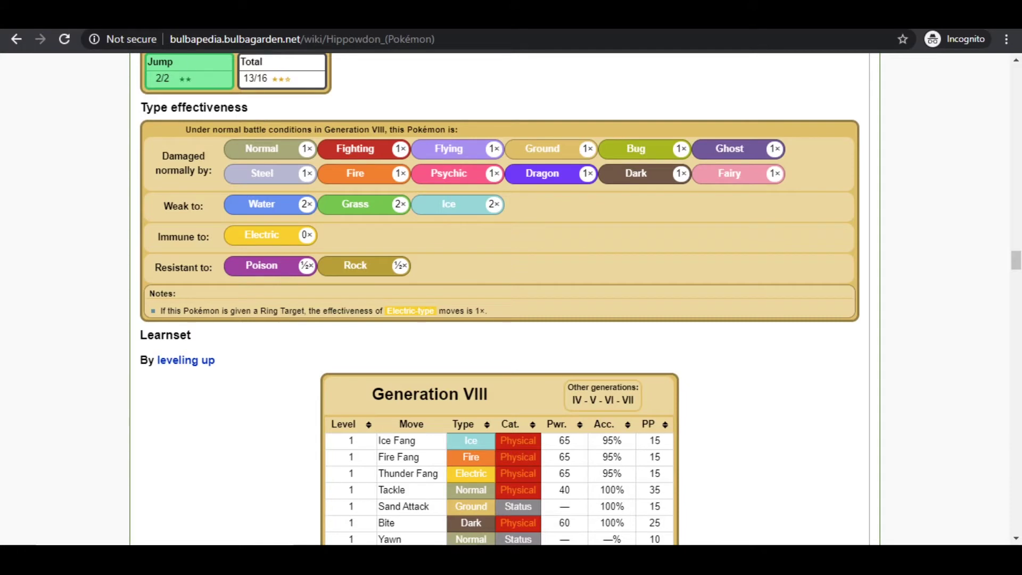
key(ctrl+Tab)
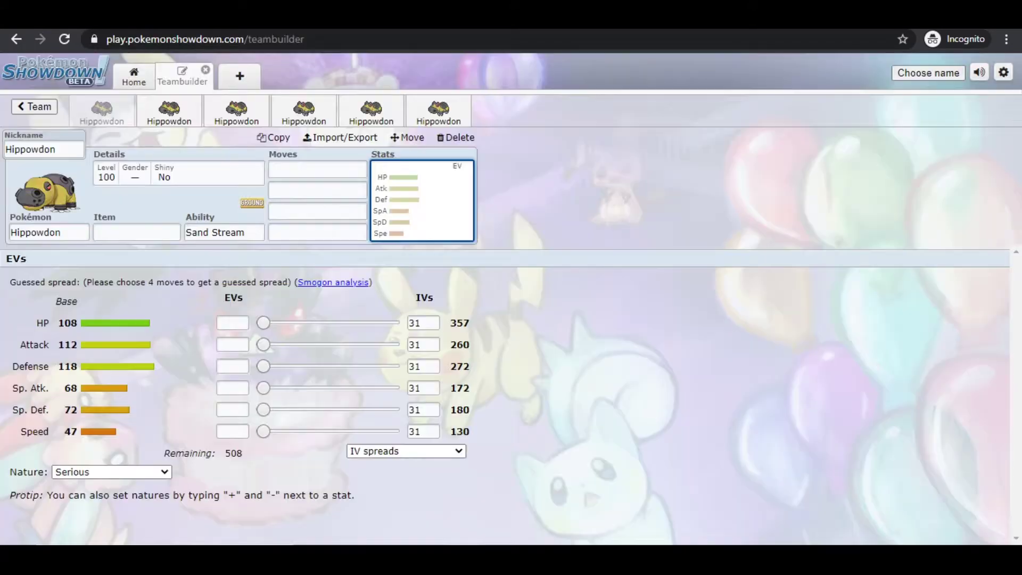
Open the second Hippowdon set and view its Curse and Slack Off move details.
click(177, 121)
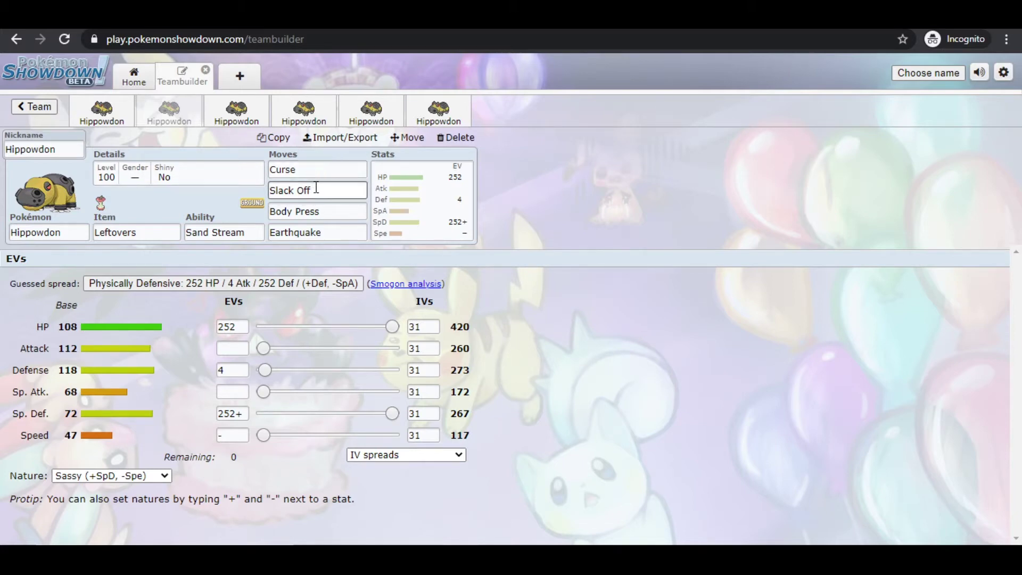
click(316, 171)
click(409, 202)
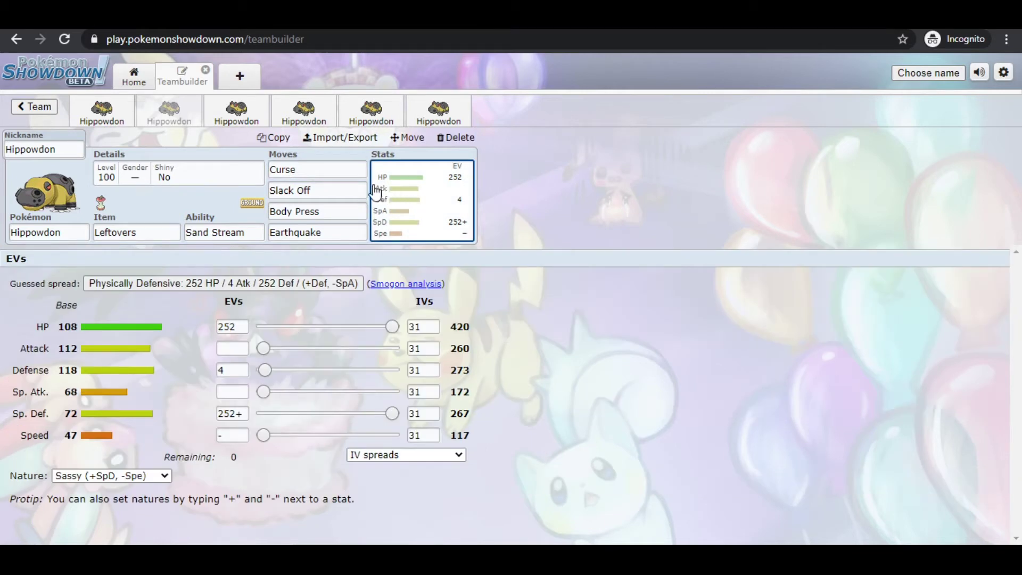
click(350, 185)
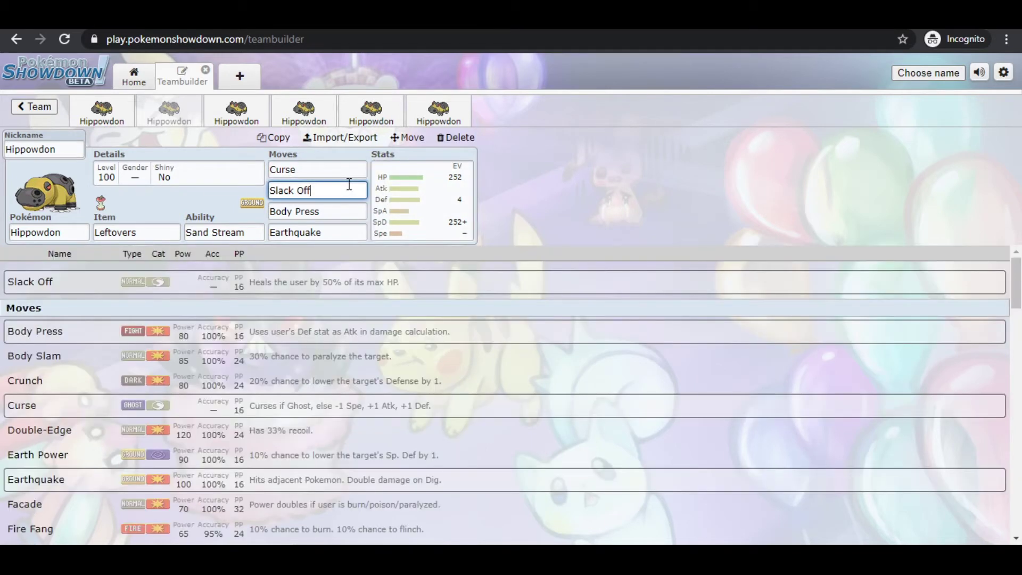
click(399, 203)
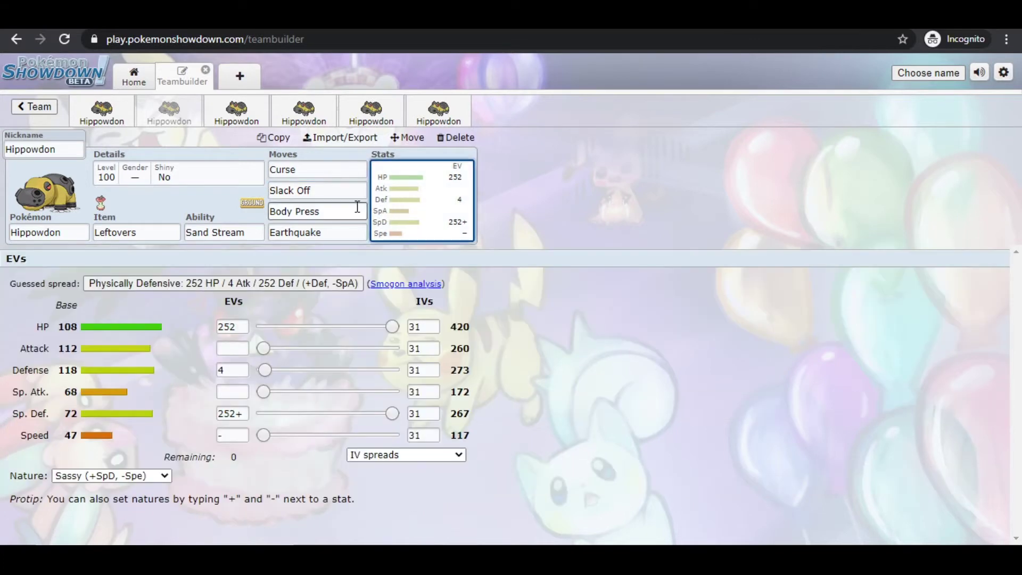
Check the Body Press and Earthquake move details, ending back on Body Press.
click(329, 208)
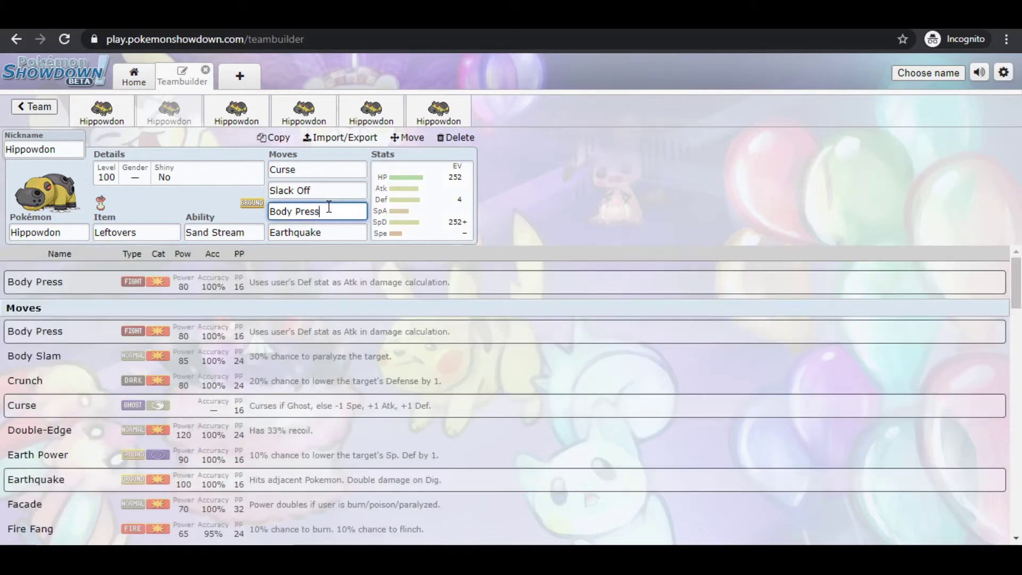
click(446, 213)
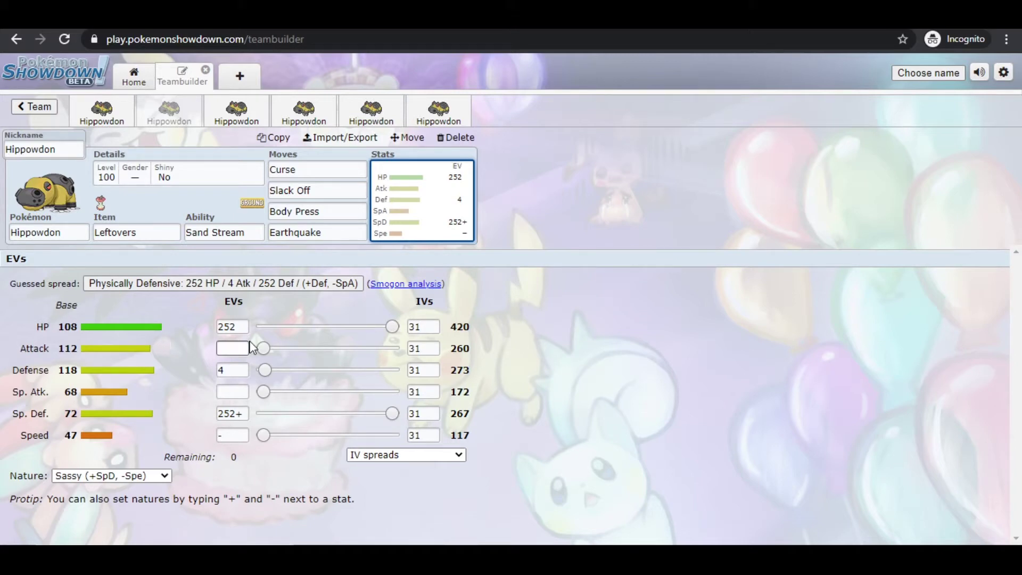
click(341, 236)
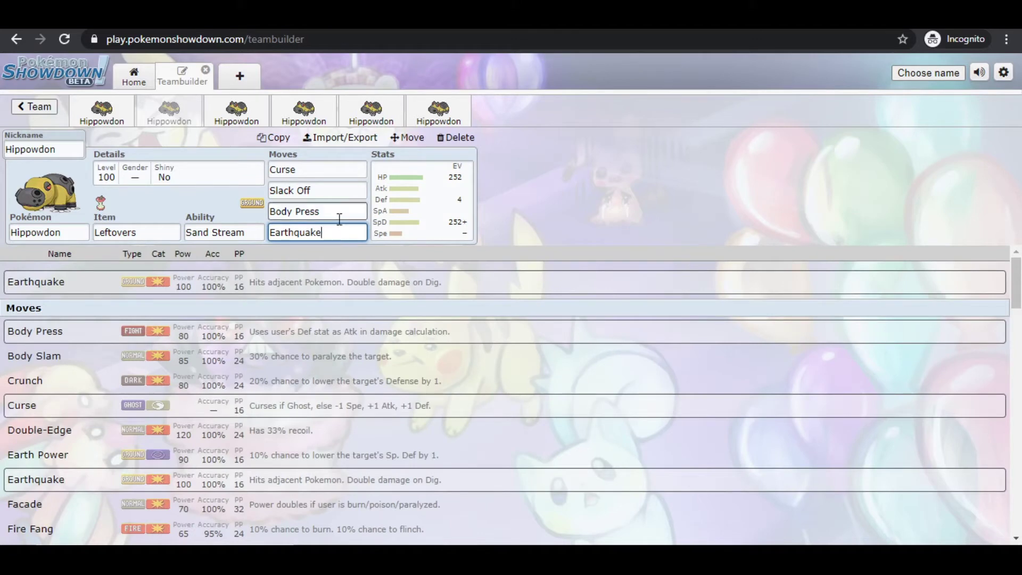
click(339, 219)
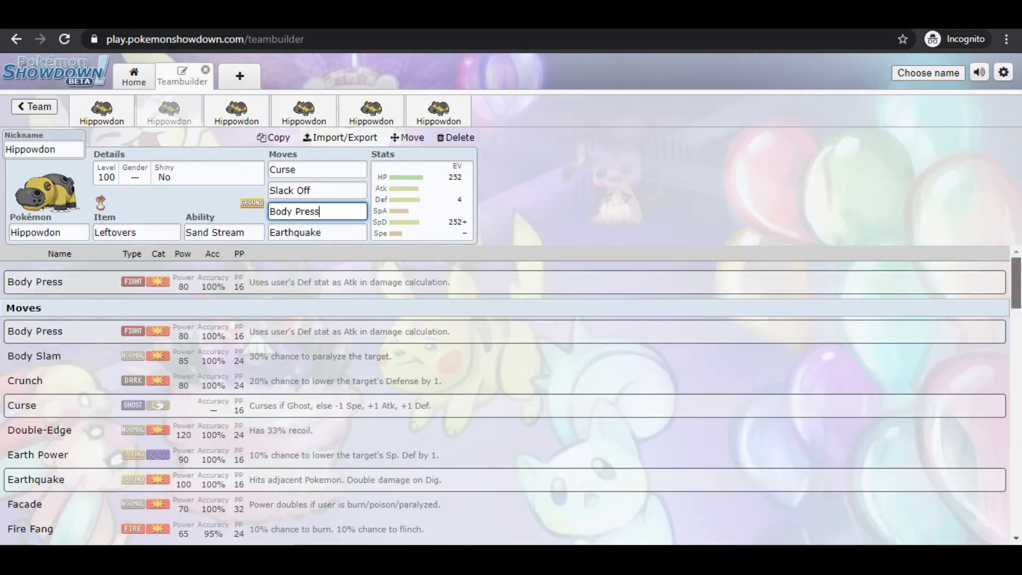
Scroll through Hippowdon's learnable moves, then return to the 252 HP / 4 Def / 252 SpD spread.
drag(1017, 282, 1016, 332)
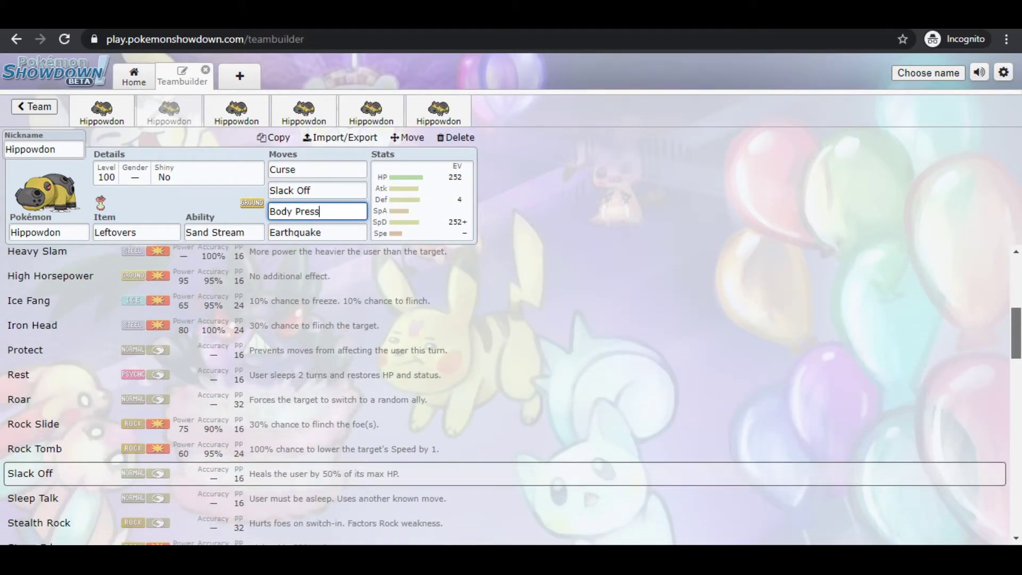
drag(1017, 333, 1017, 260)
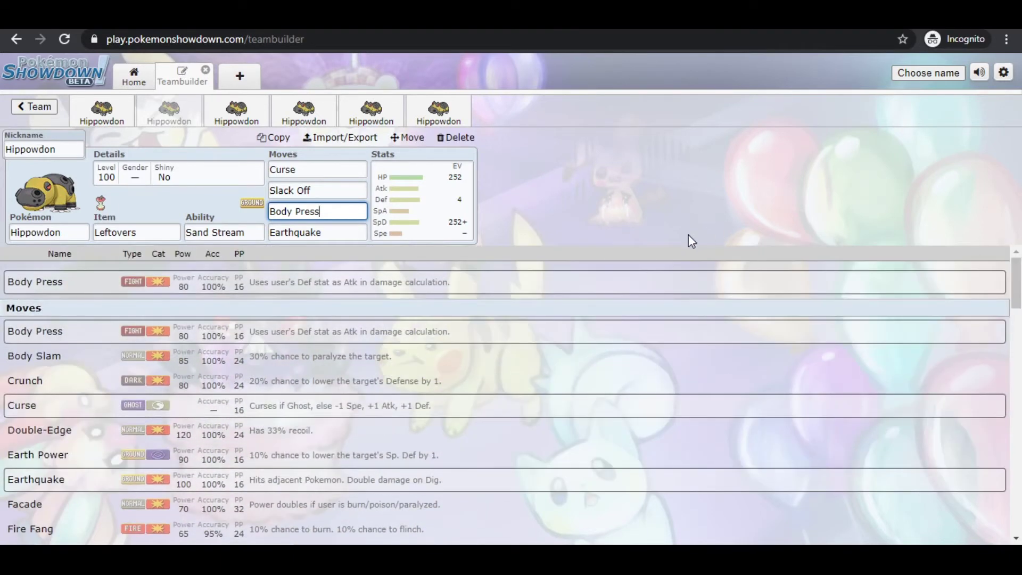
click(455, 209)
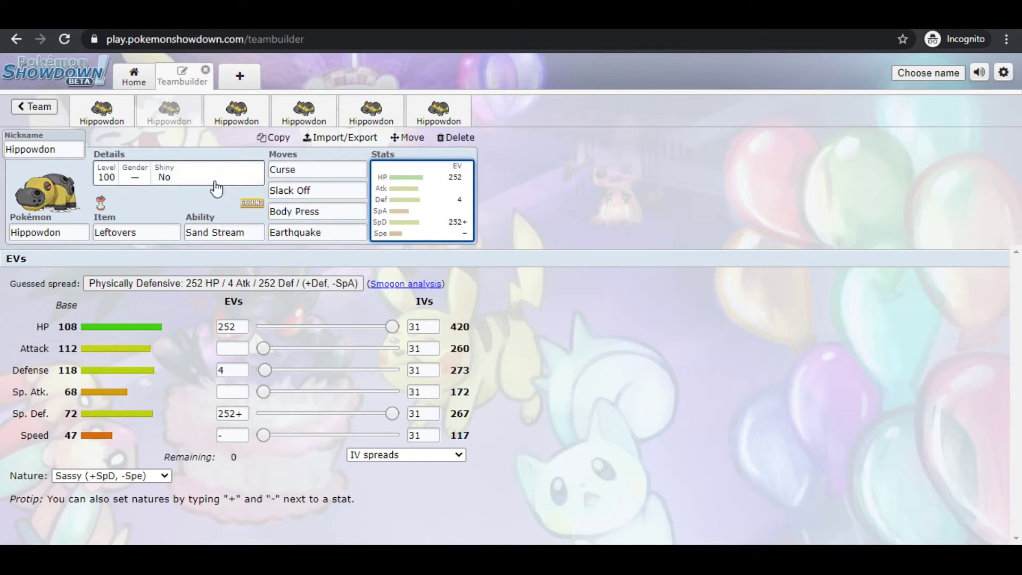
click(235, 120)
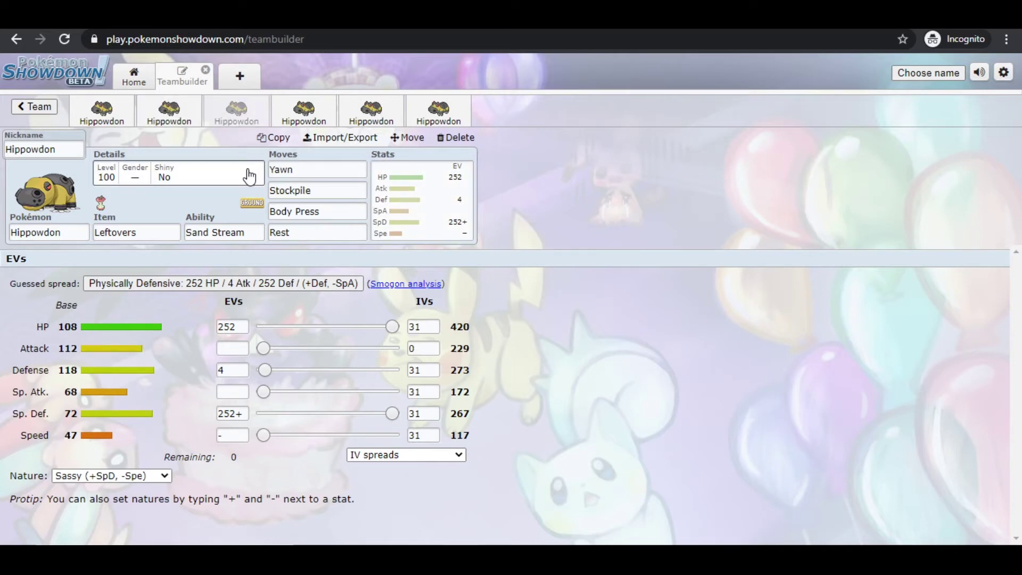
click(169, 114)
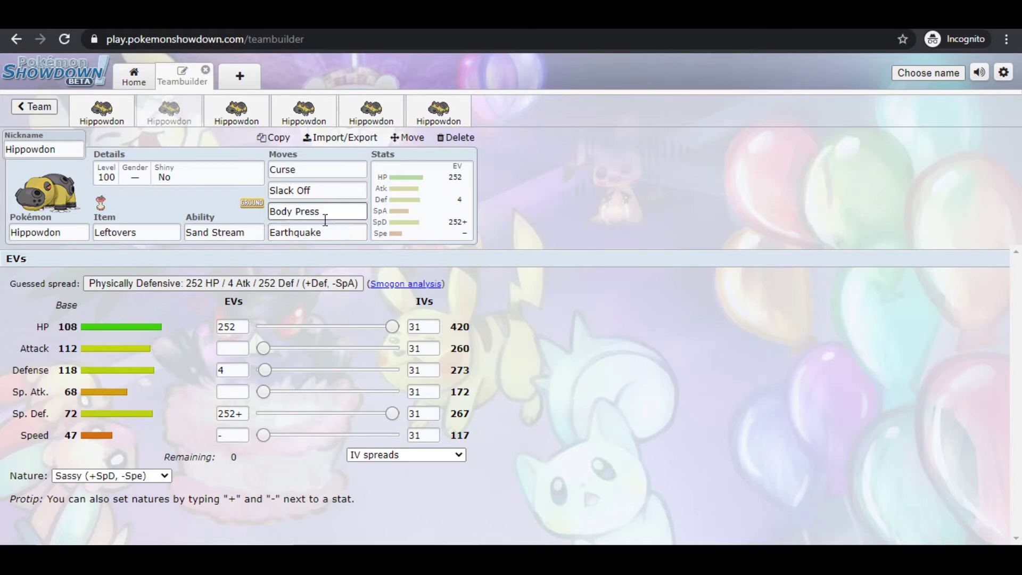
click(234, 119)
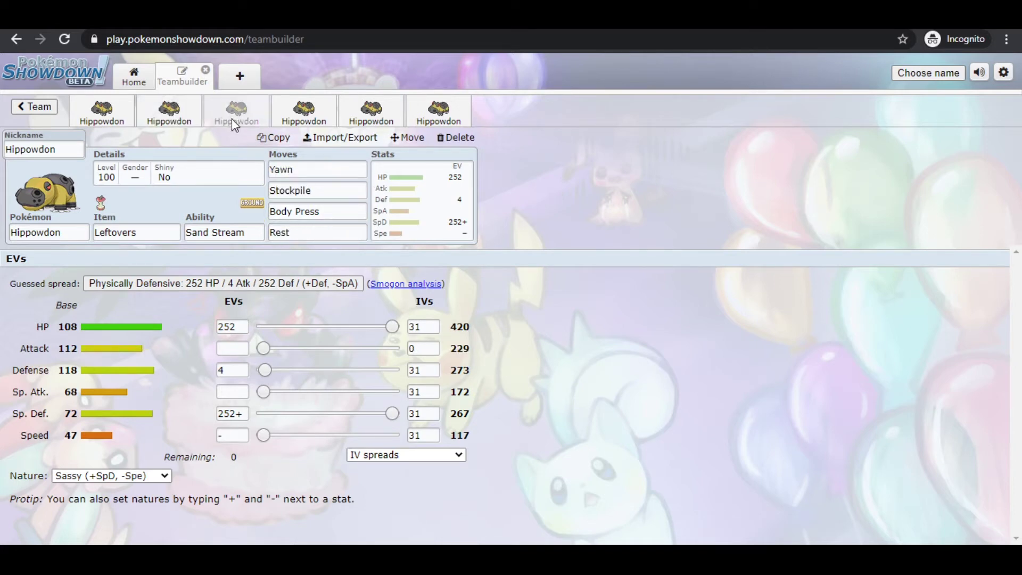
click(313, 187)
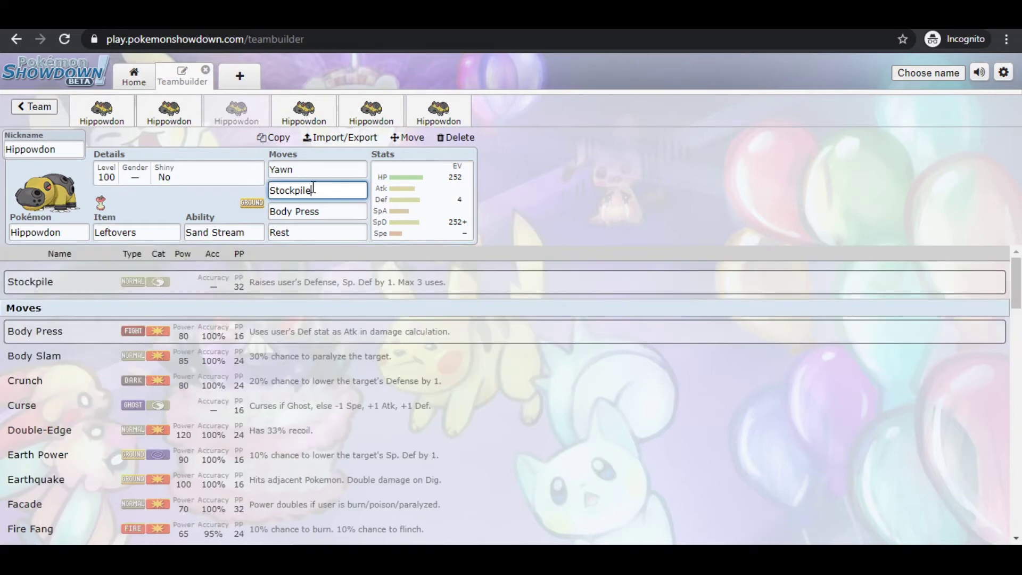
click(307, 234)
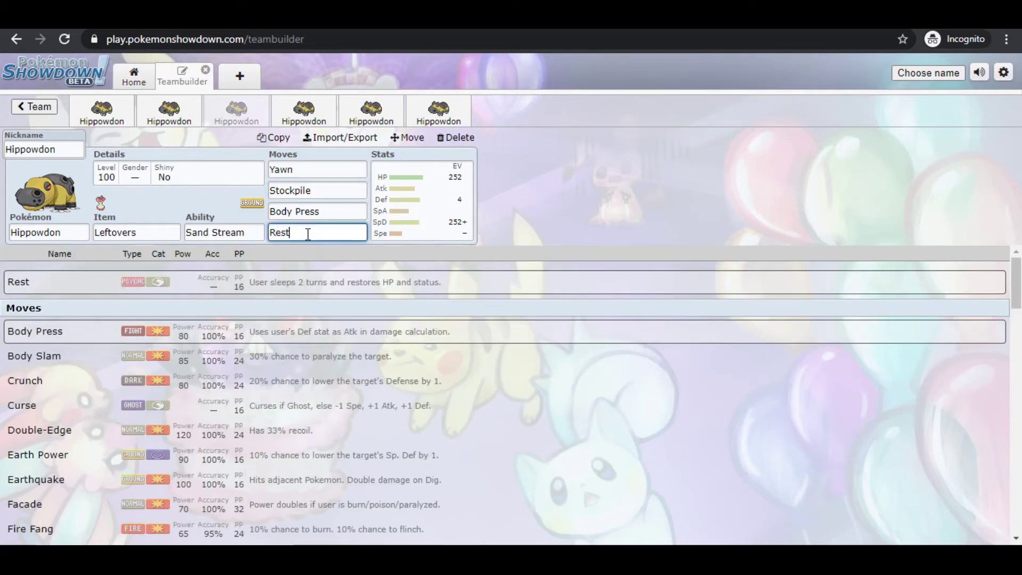
click(417, 210)
click(166, 123)
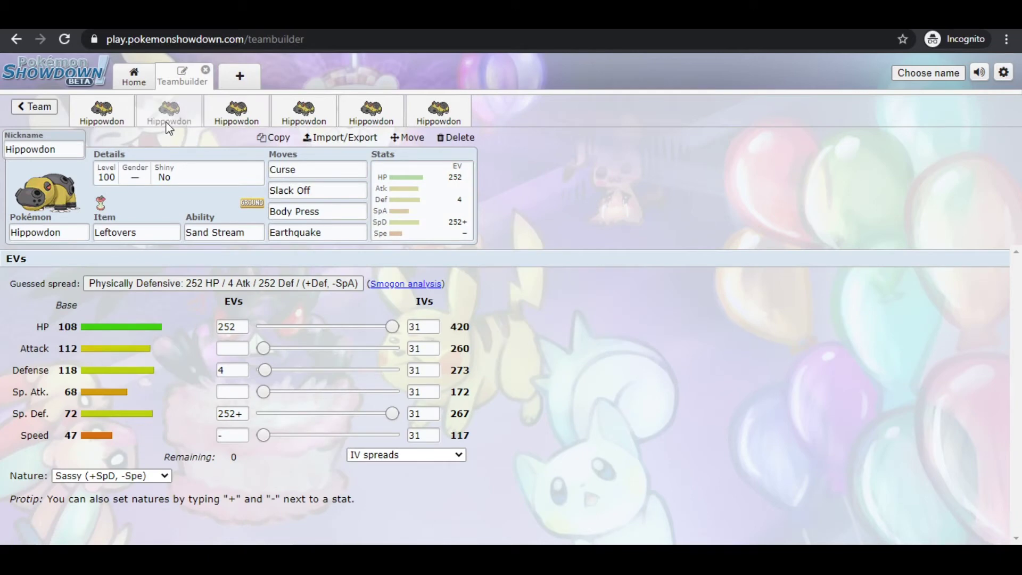
click(222, 128)
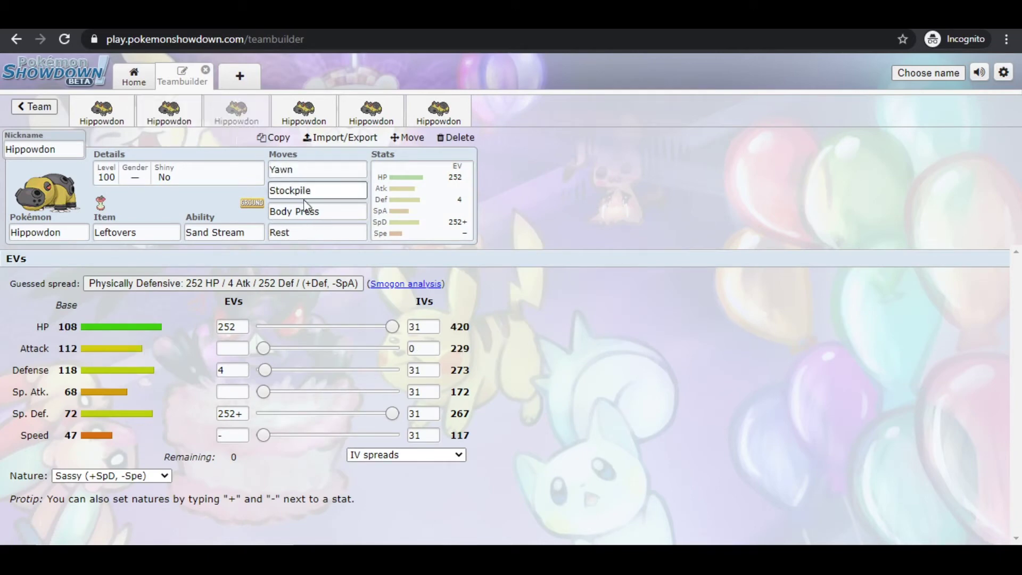
click(314, 211)
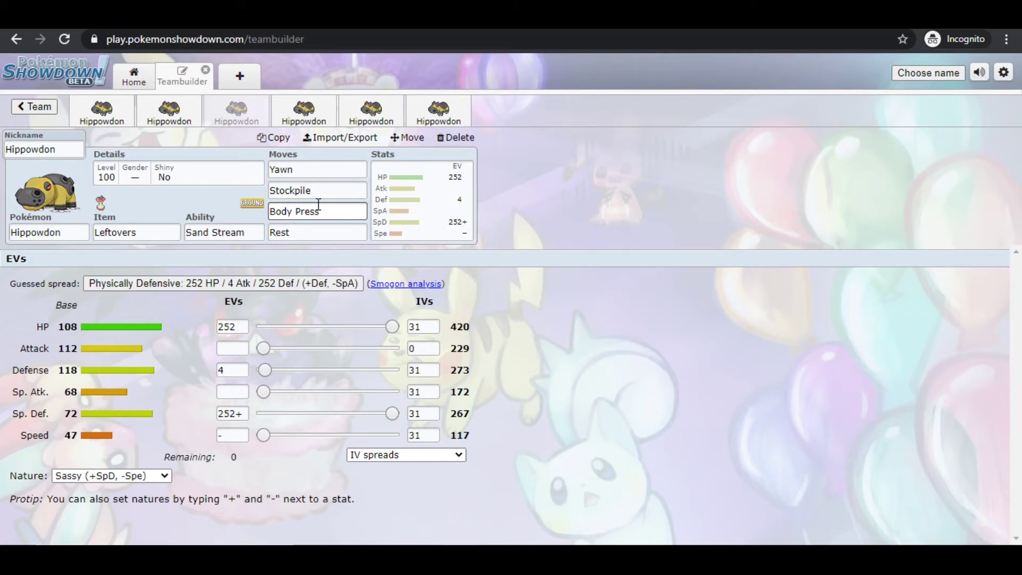
click(318, 190)
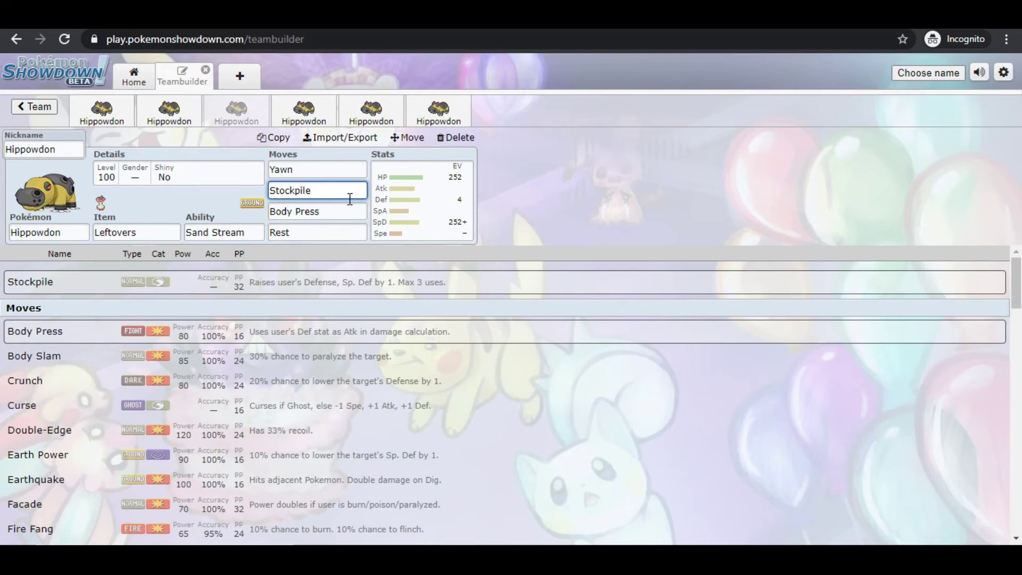
click(349, 207)
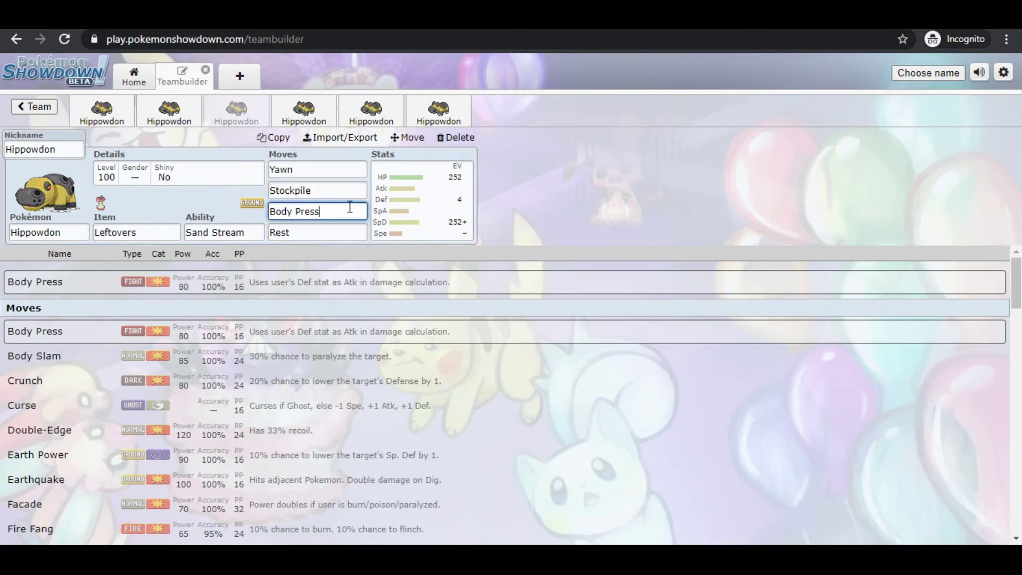
click(421, 216)
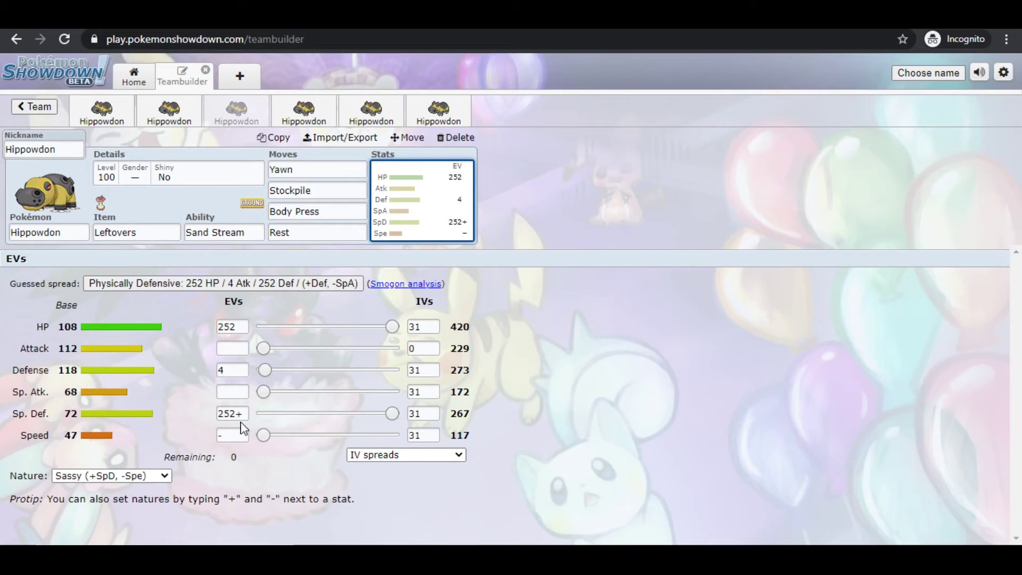
Open the third Hippowdon set, view its Body Press and Yawn slots, and open its item choices.
click(170, 113)
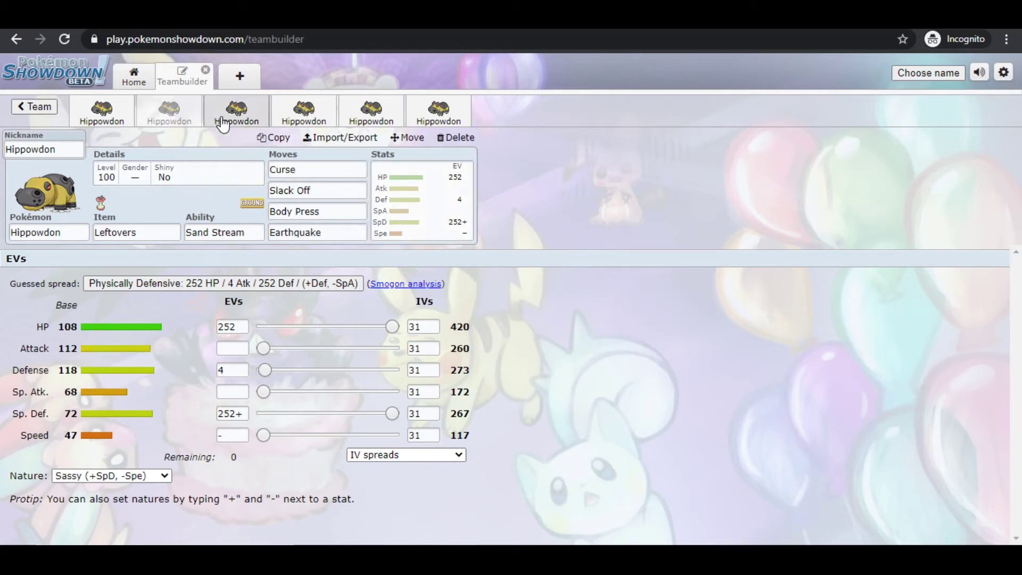
click(222, 118)
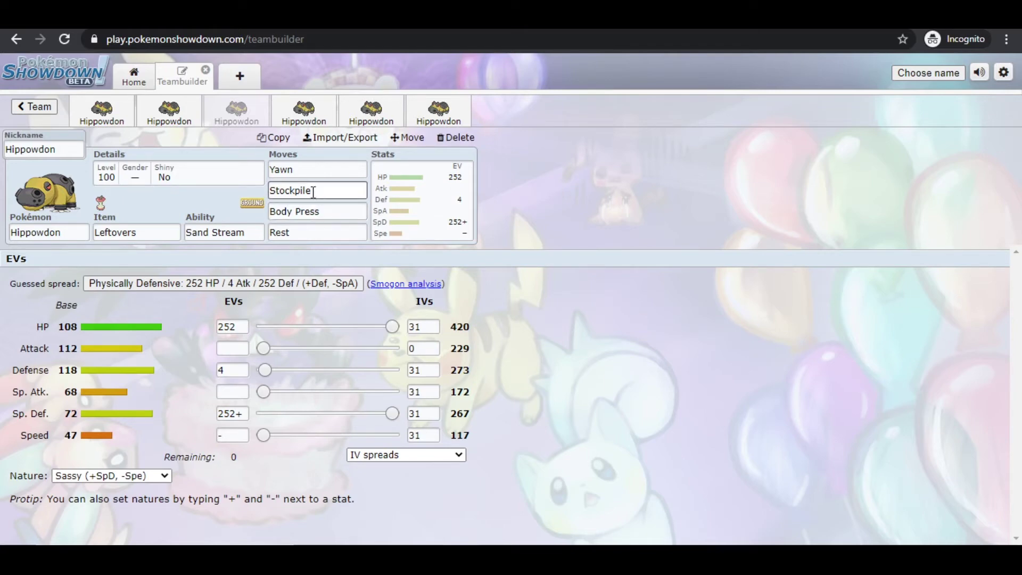
click(327, 213)
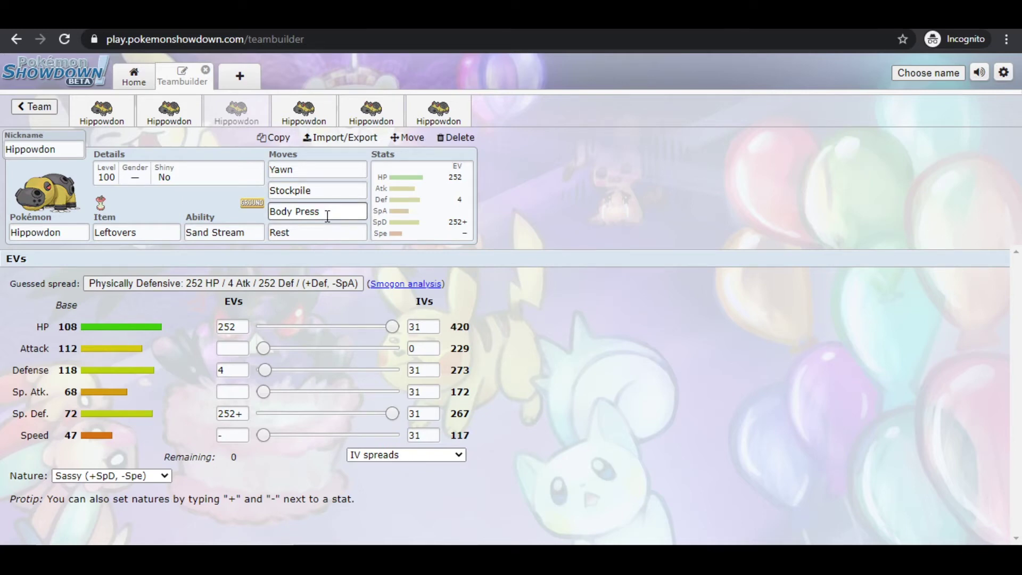
click(304, 170)
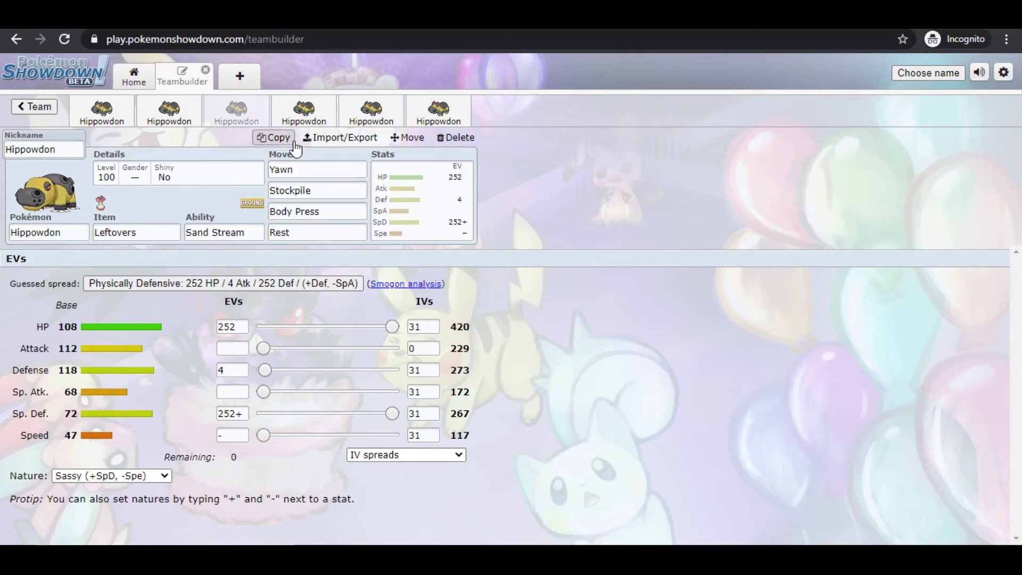
click(143, 236)
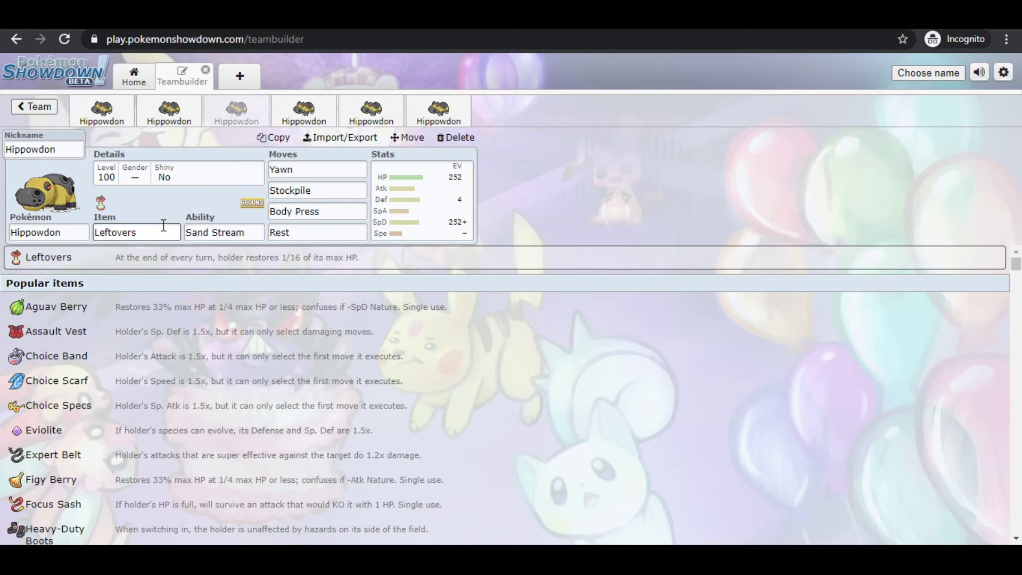
Replace the third Hippowdon's Leftovers with Chesto Berry, then open the fourth Hippowdon's Stealth Rock set.
double_click(160, 232)
text(ches)
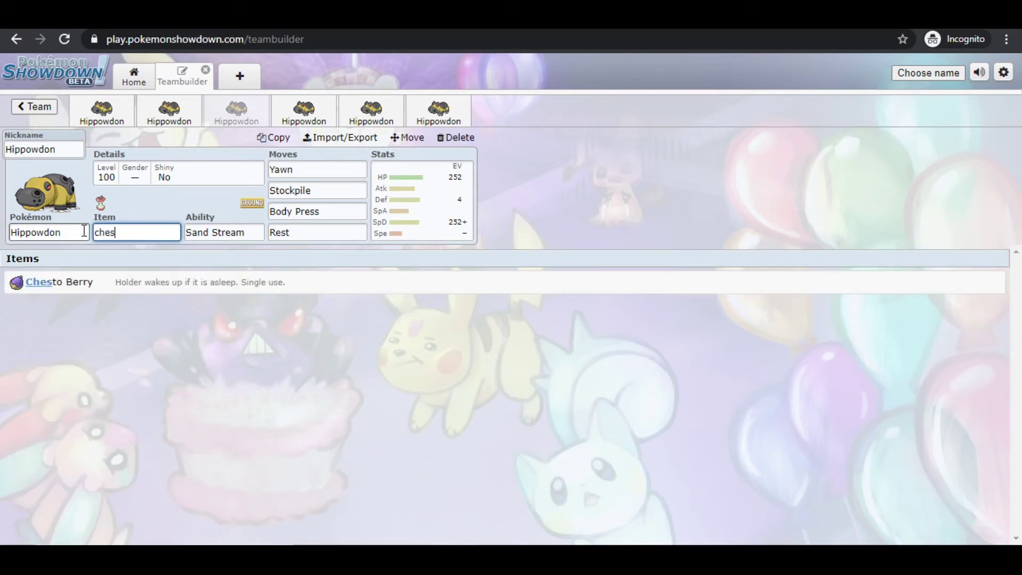
key(Return)
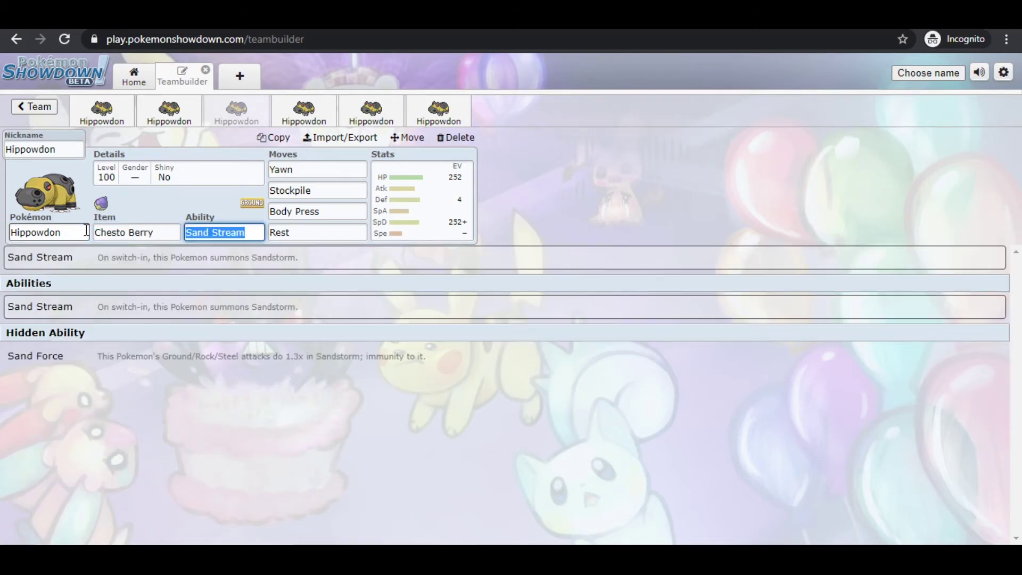
click(426, 205)
click(302, 116)
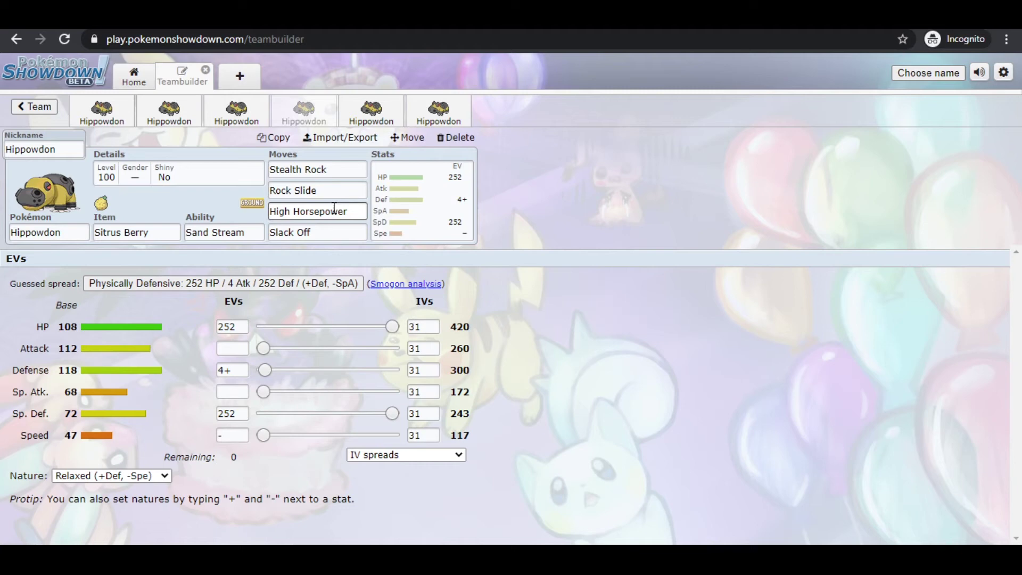
click(334, 169)
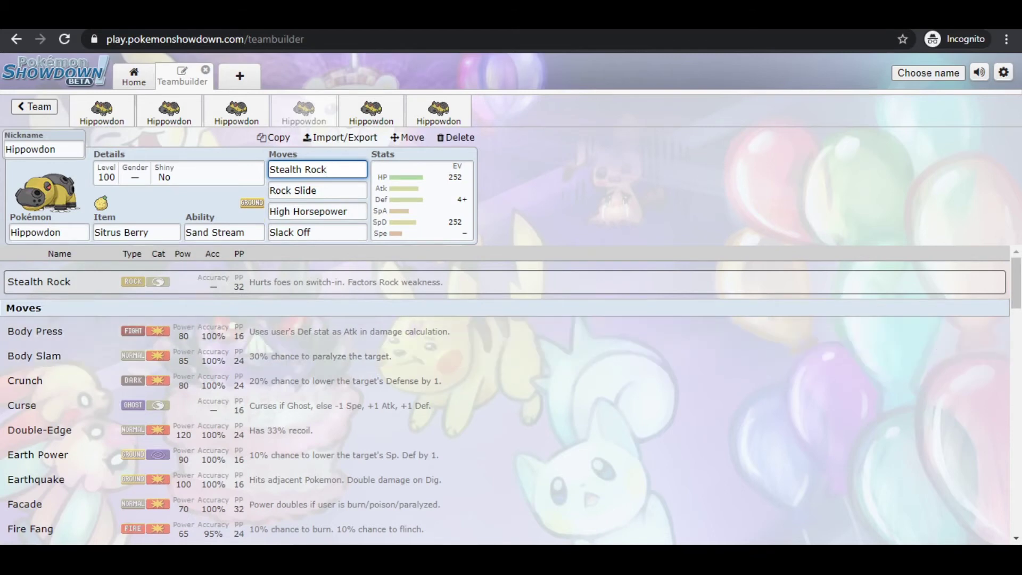
scroll(1017, 309, down, 1)
drag(1017, 309, 1017, 359)
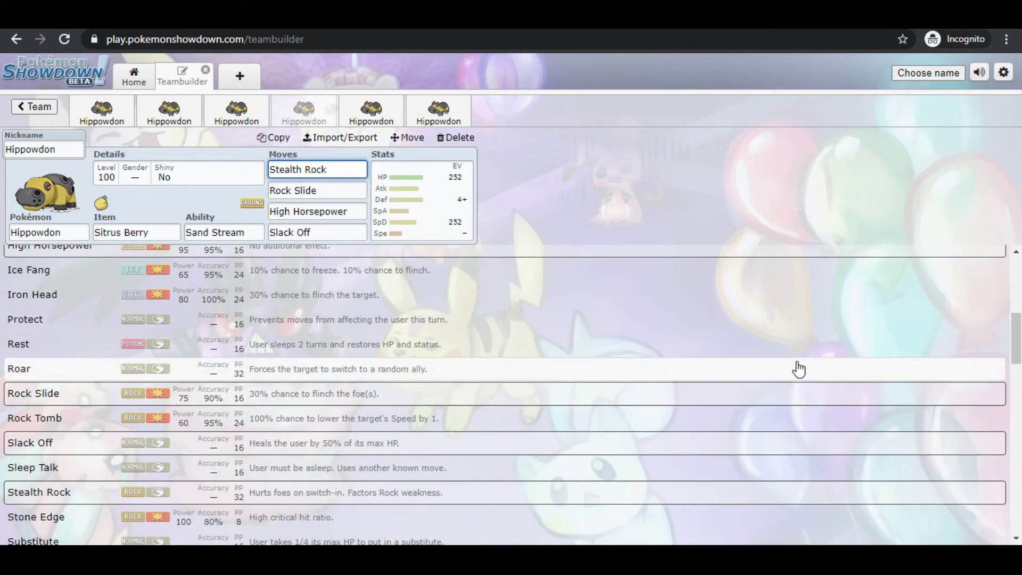
drag(1016, 352, 1018, 393)
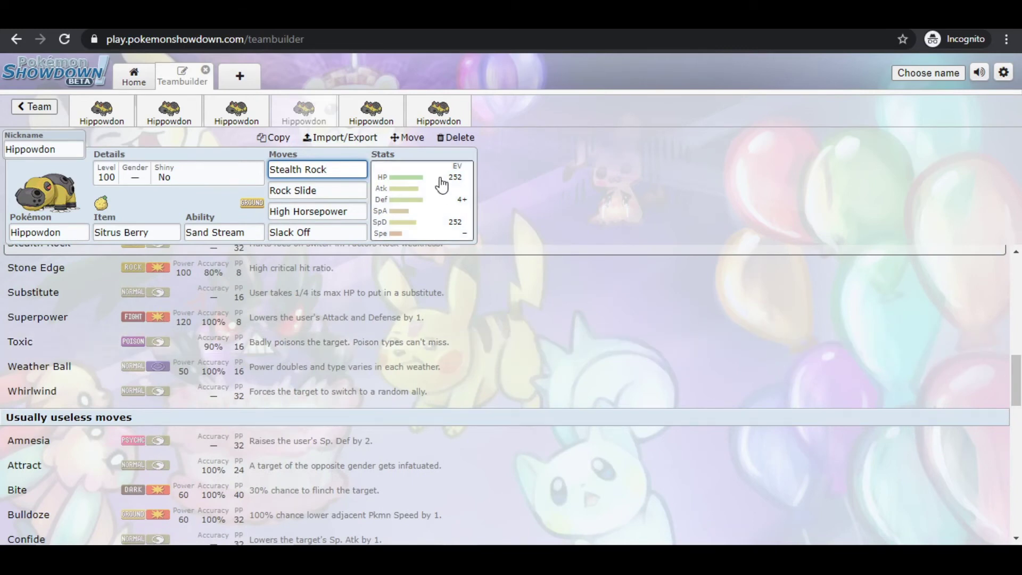
click(421, 186)
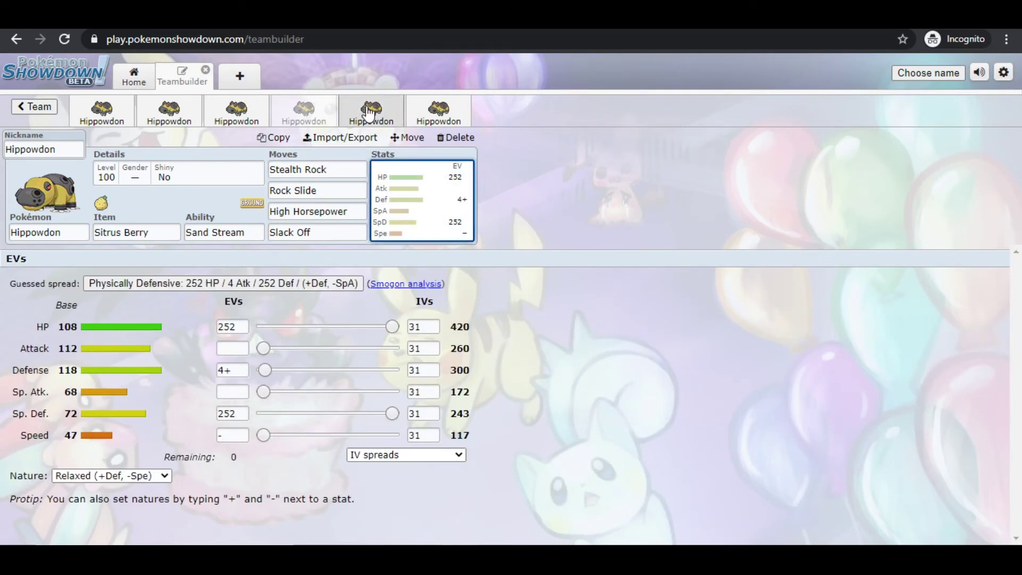
Review the fifth Hippowdon's Stone Edge slot and move list, then open the sixth Hippowdon set.
click(371, 103)
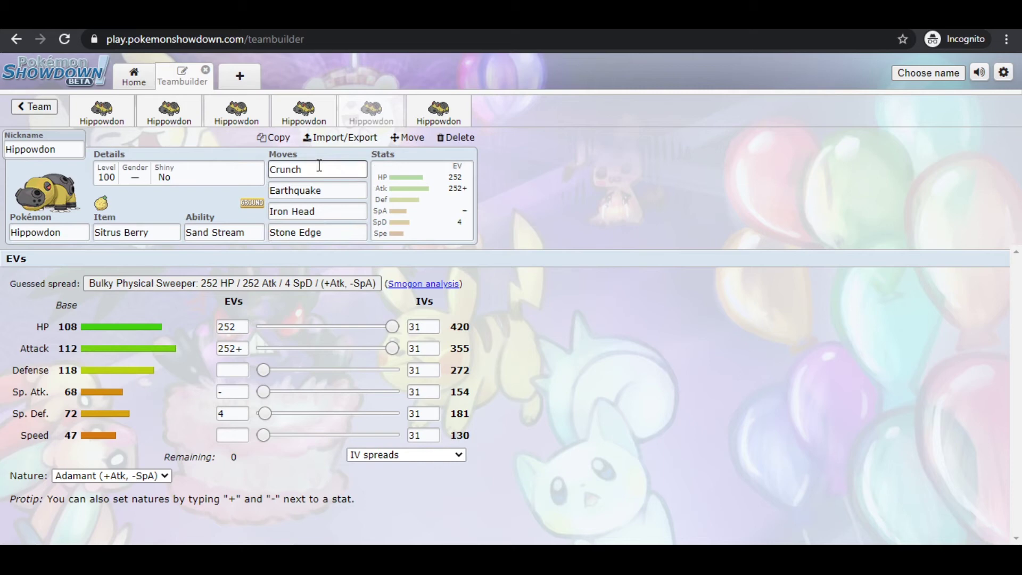
click(334, 232)
drag(1016, 299, 1016, 339)
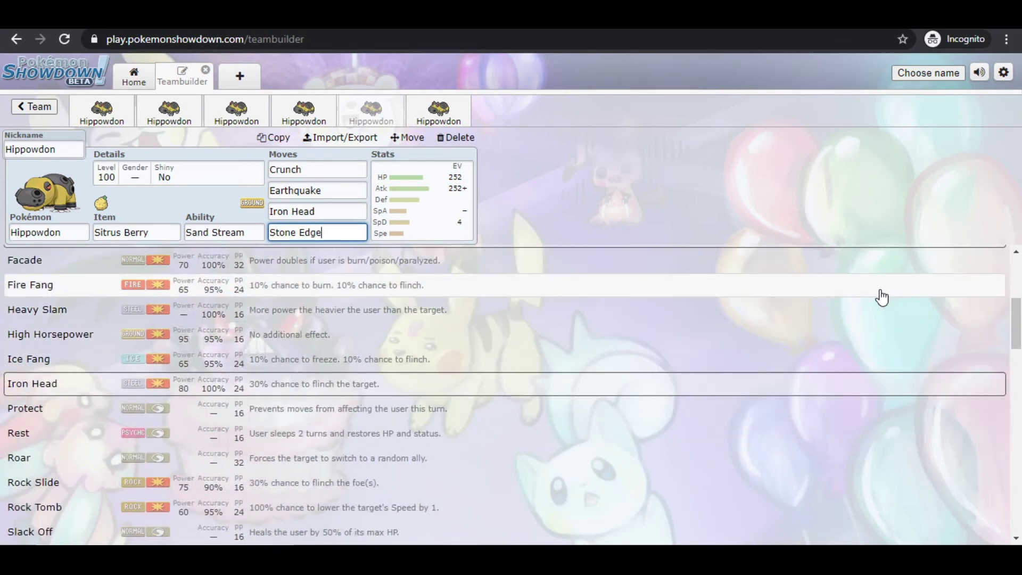
drag(1015, 322, 1018, 381)
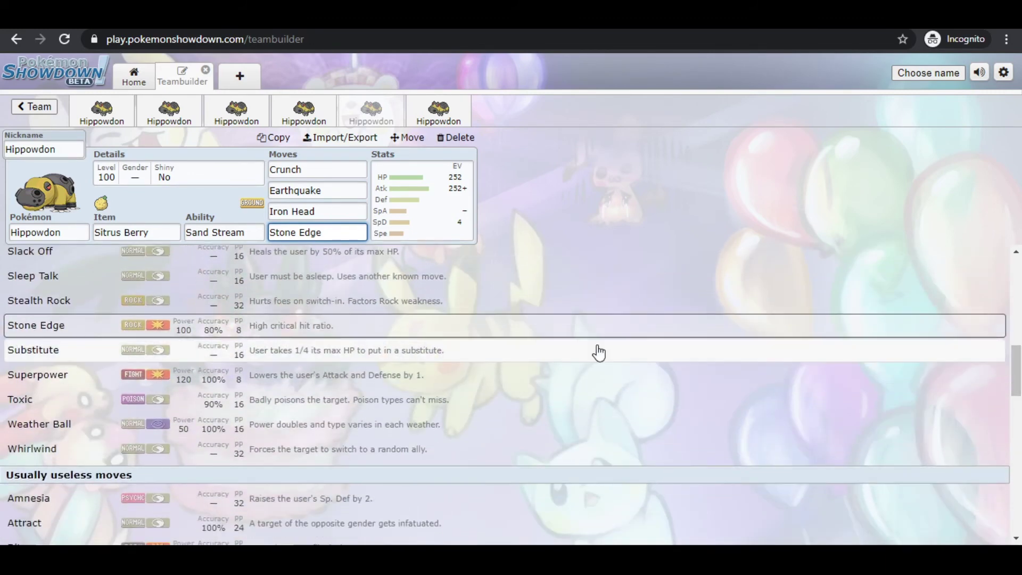
click(425, 218)
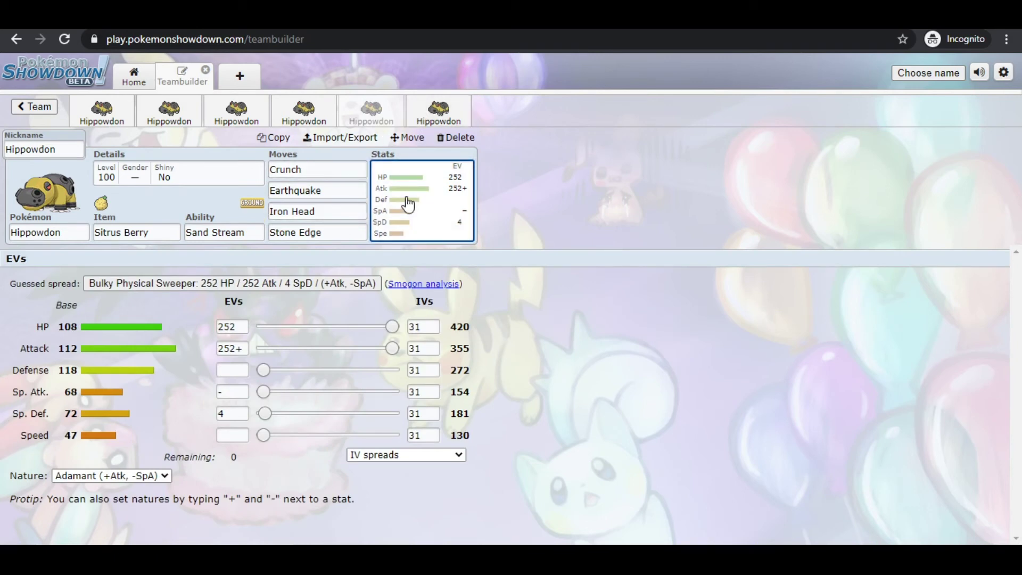
click(429, 106)
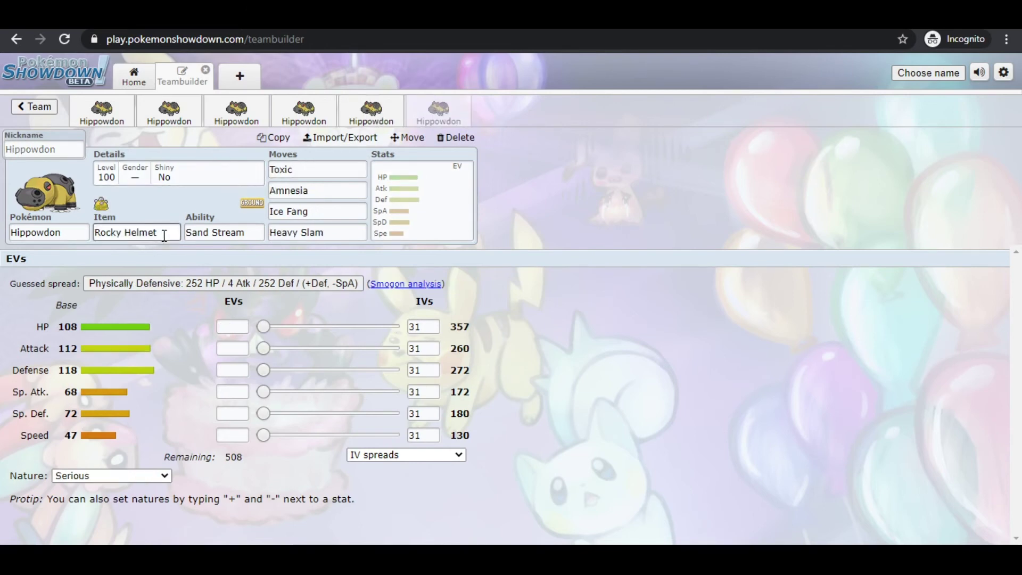
Give the sixth Hippowdon 252 HP, 252+ Def and 4 Spe EVs, lowering Sp. Atk for Impish.
drag(264, 327, 487, 326)
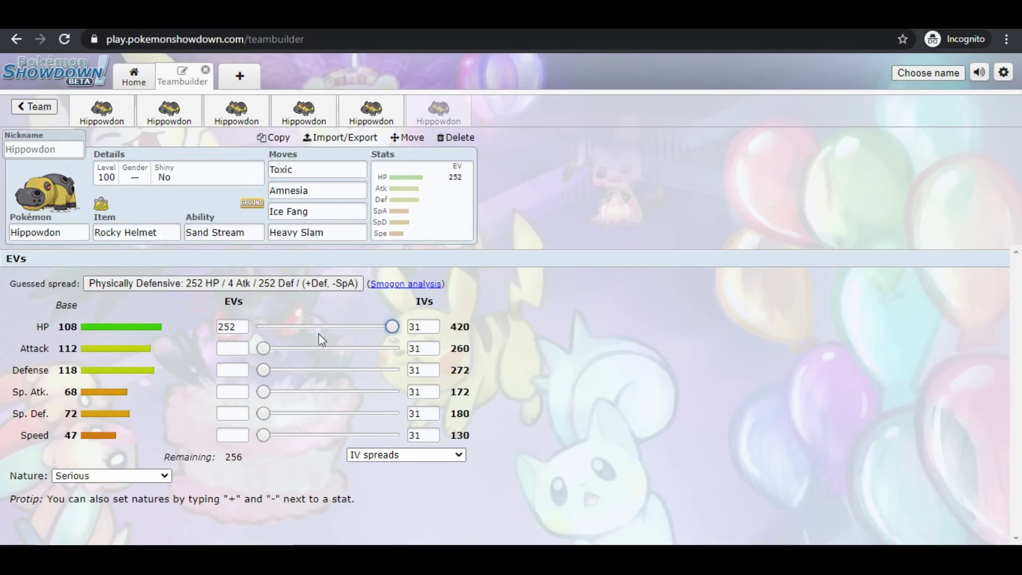
drag(263, 348, 501, 351)
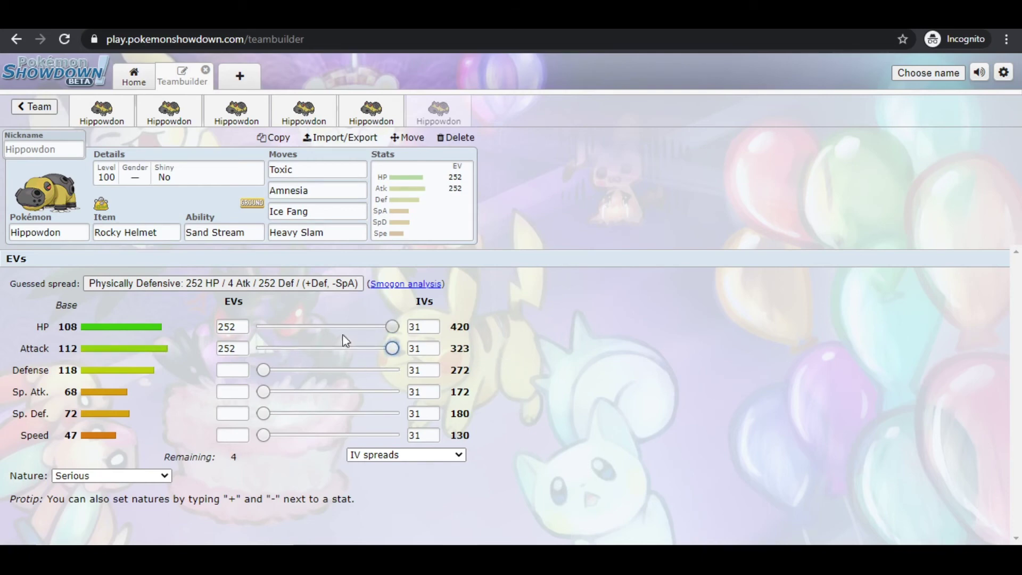
drag(391, 348, 479, 369)
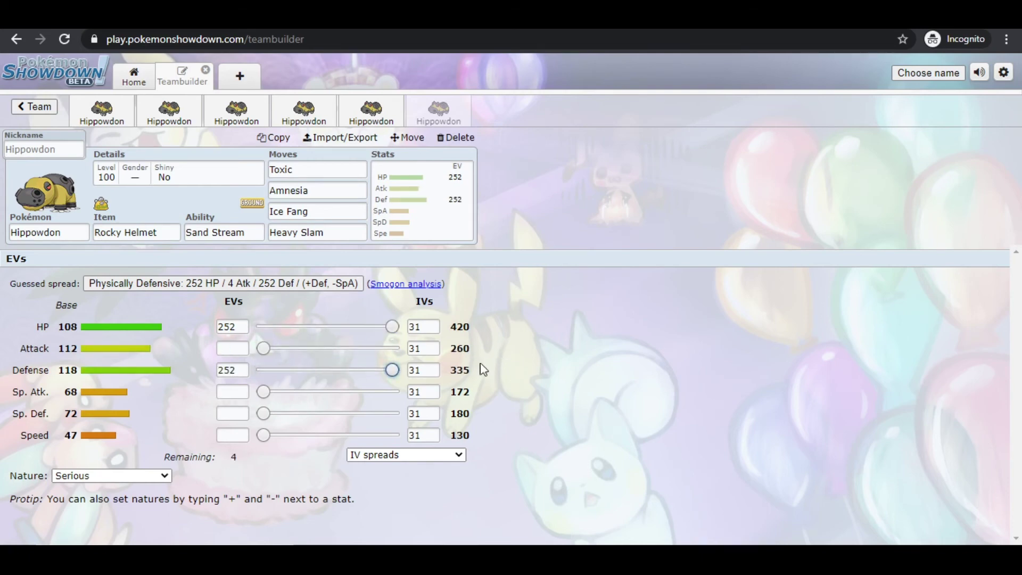
click(237, 371)
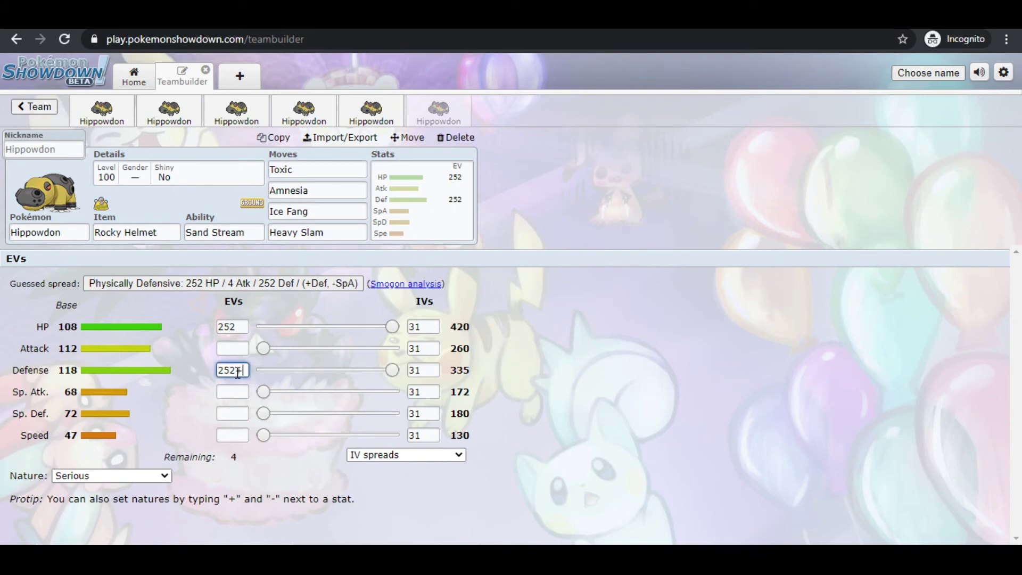
text(+)
click(229, 395)
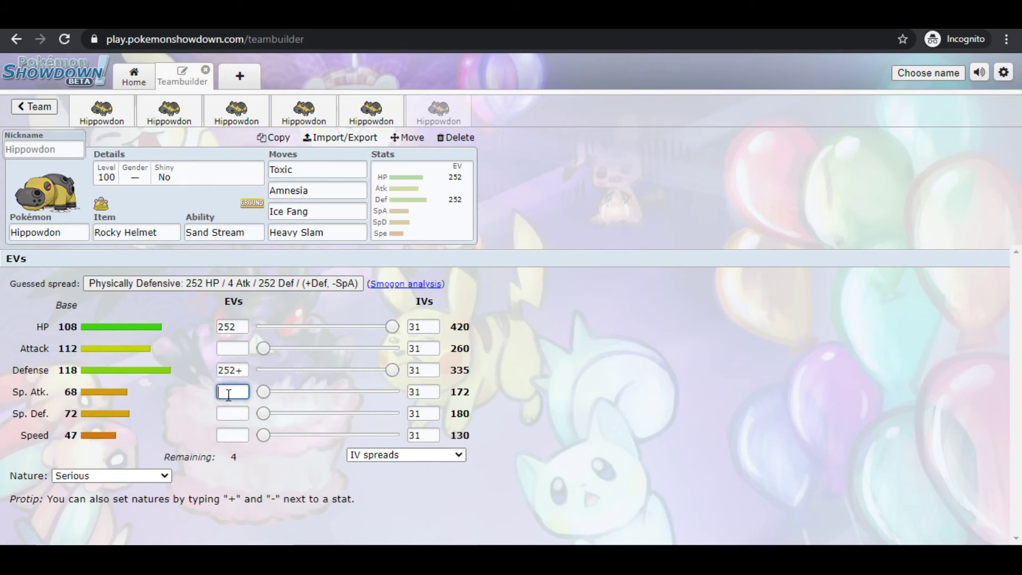
text(-)
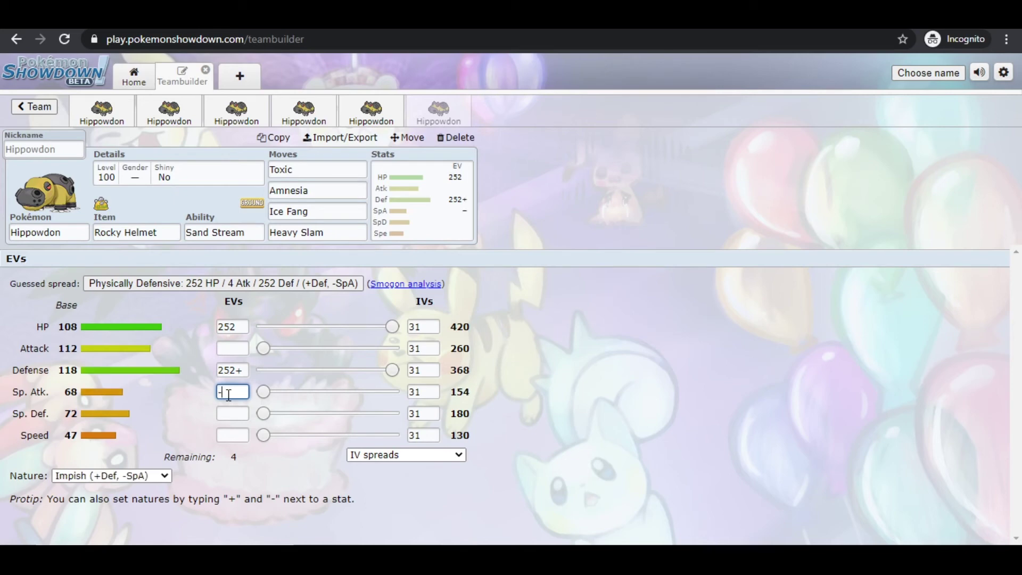
mouse_move(264, 436)
mouse_down()
mouse_move(270, 446)
mouse_move(266, 435)
mouse_up()
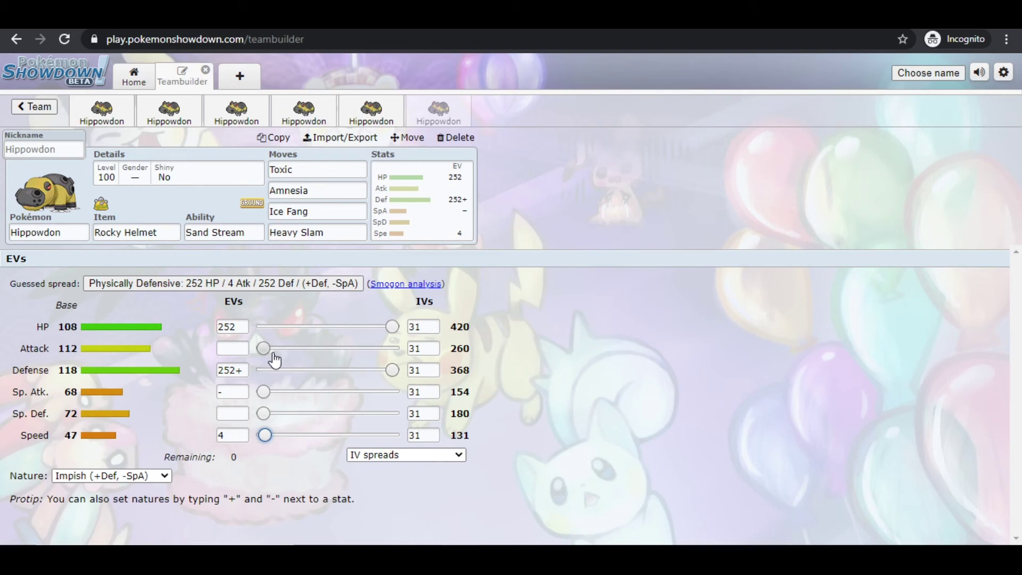
click(162, 234)
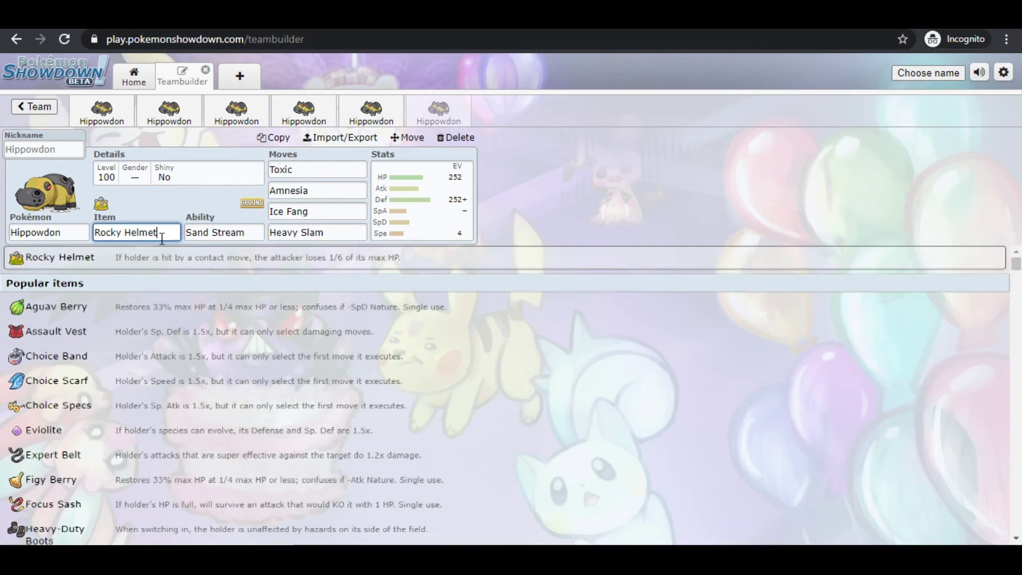
click(331, 168)
click(332, 187)
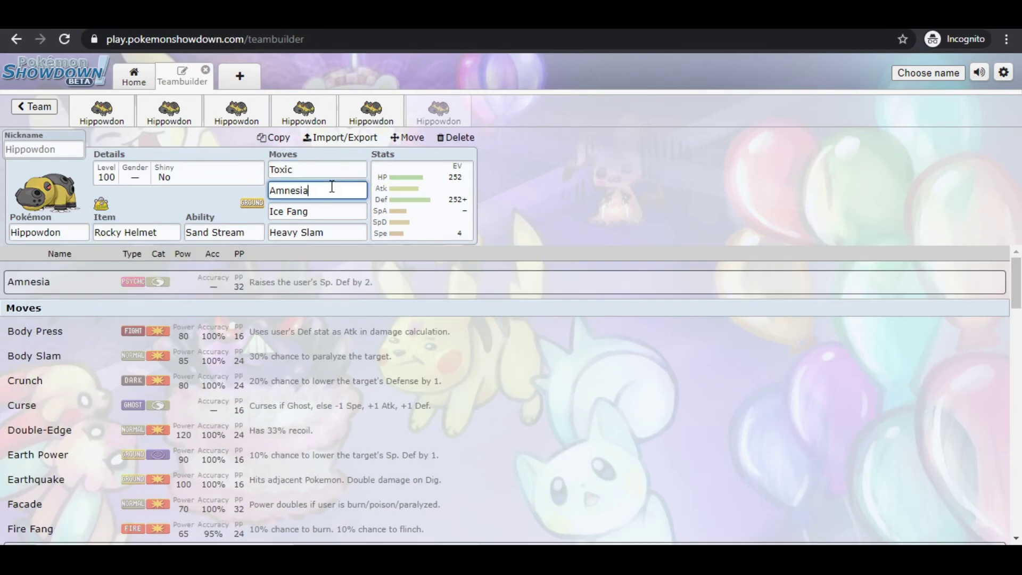
click(433, 228)
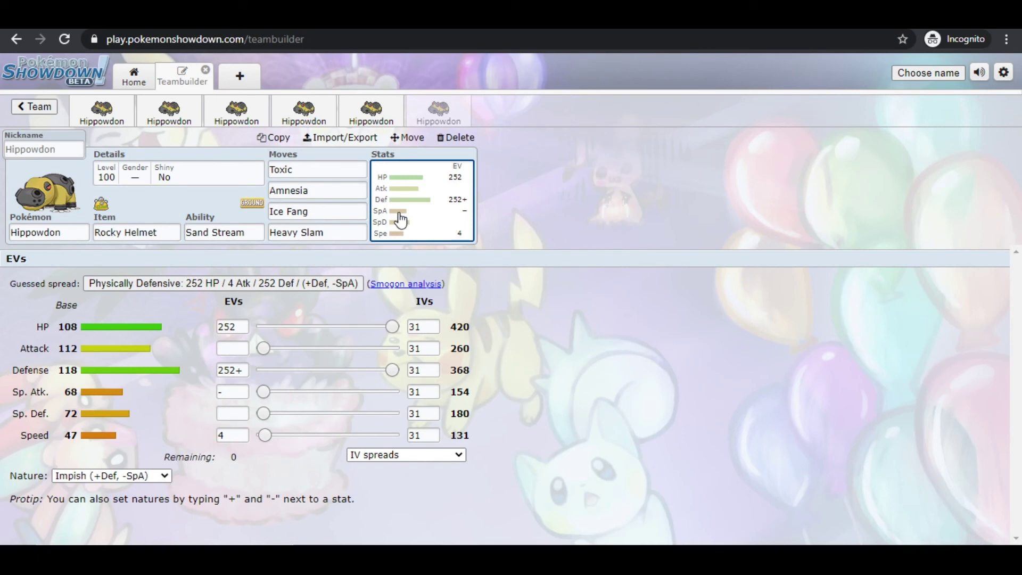
click(349, 210)
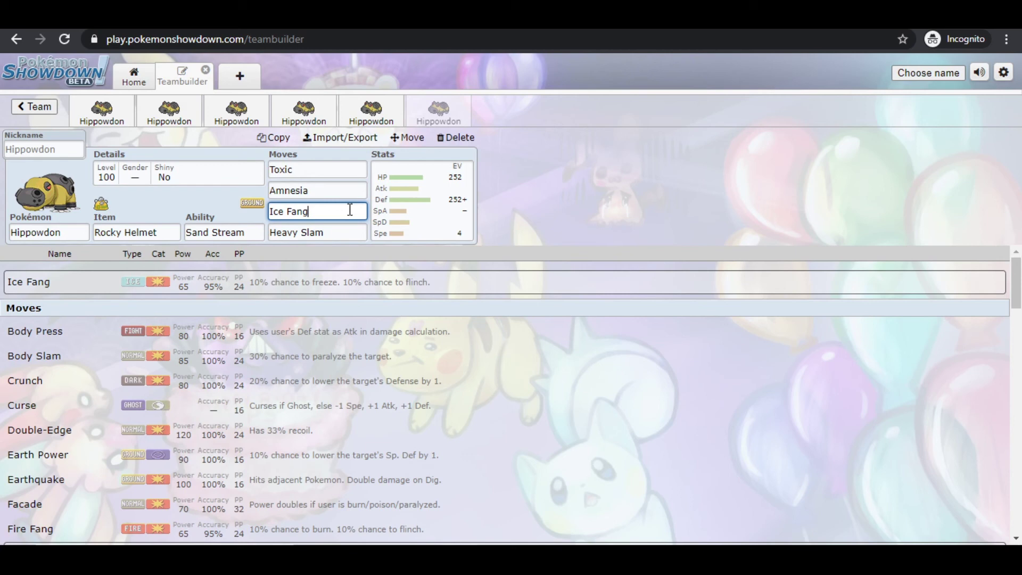
click(342, 233)
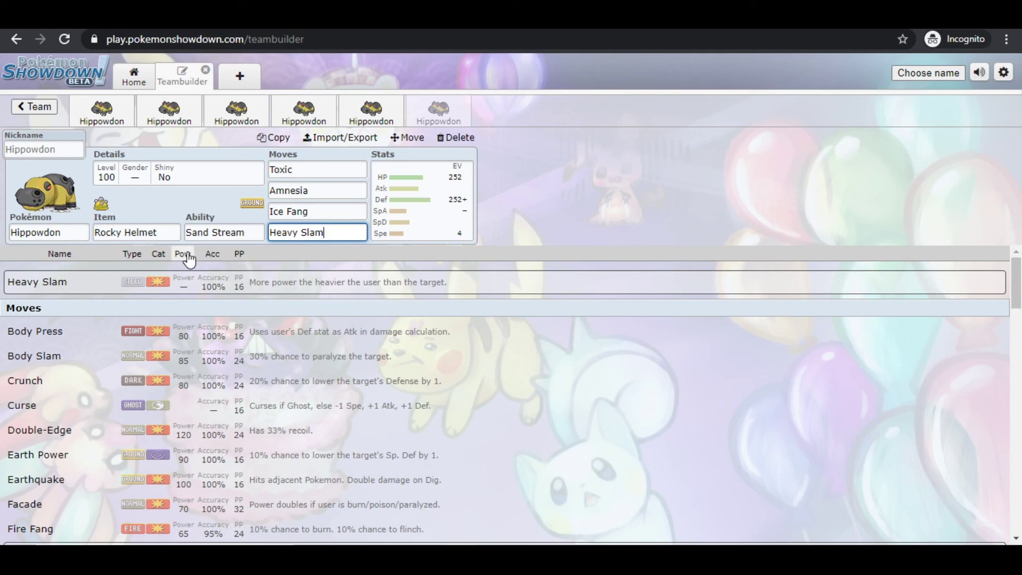
Sort Hippowdon's move list by power and browse it, then return to the first Hippowdon slot.
click(161, 258)
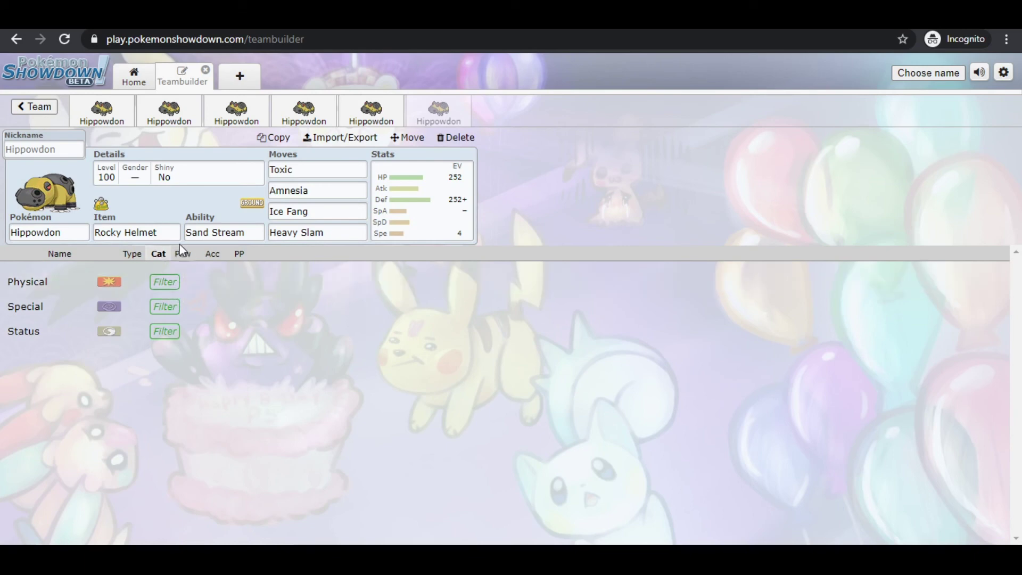
click(182, 253)
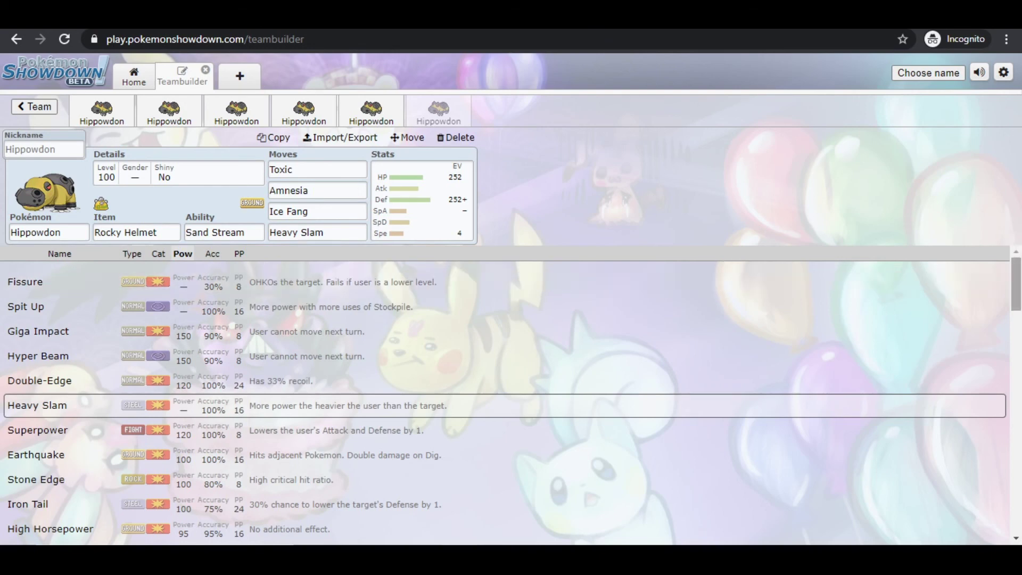
scroll(1016, 284, down, 1)
scroll(506, 396, up, 1)
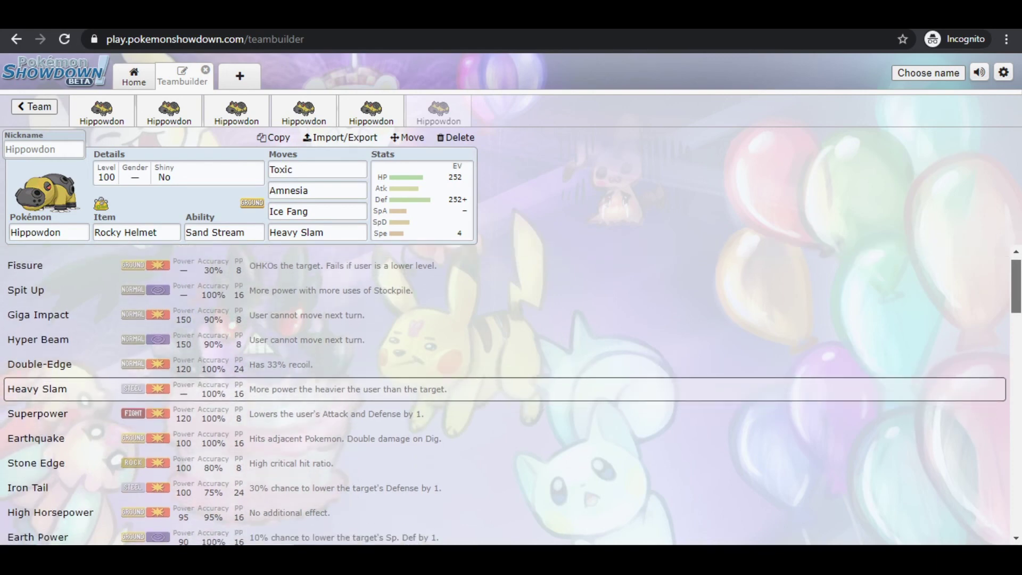
scroll(1018, 290, down, 1)
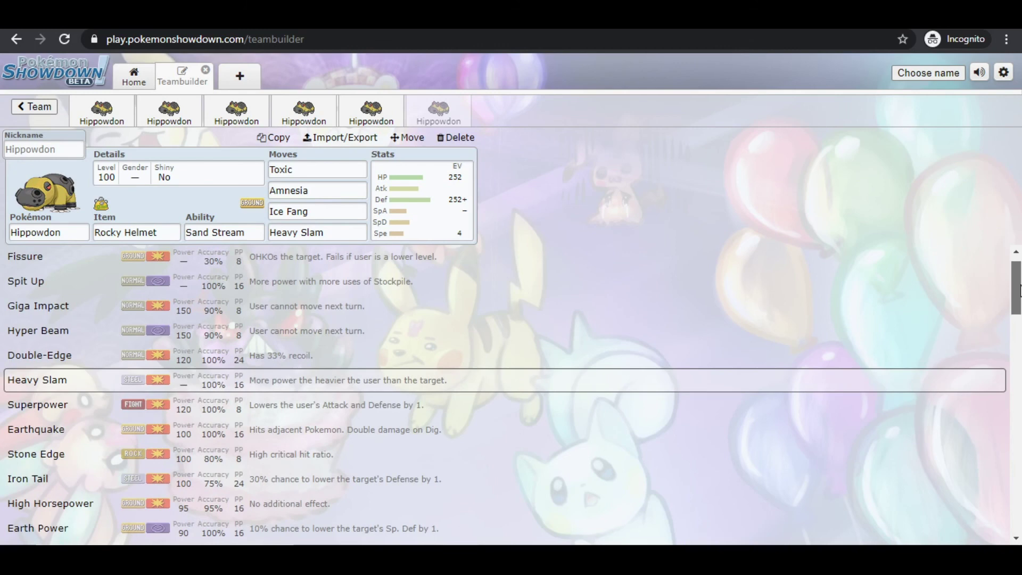
scroll(1018, 290, down, 3)
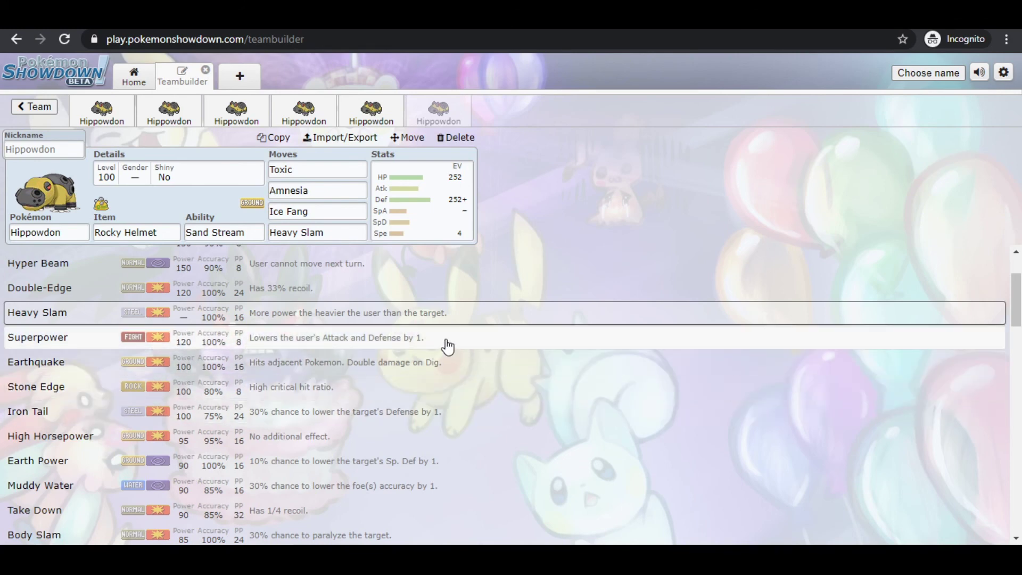
click(435, 201)
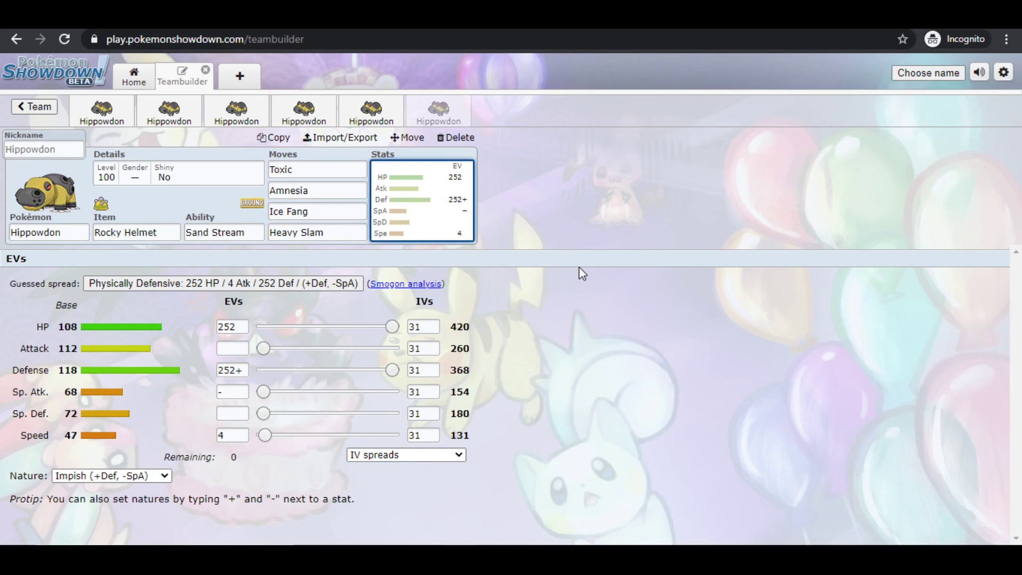
click(108, 111)
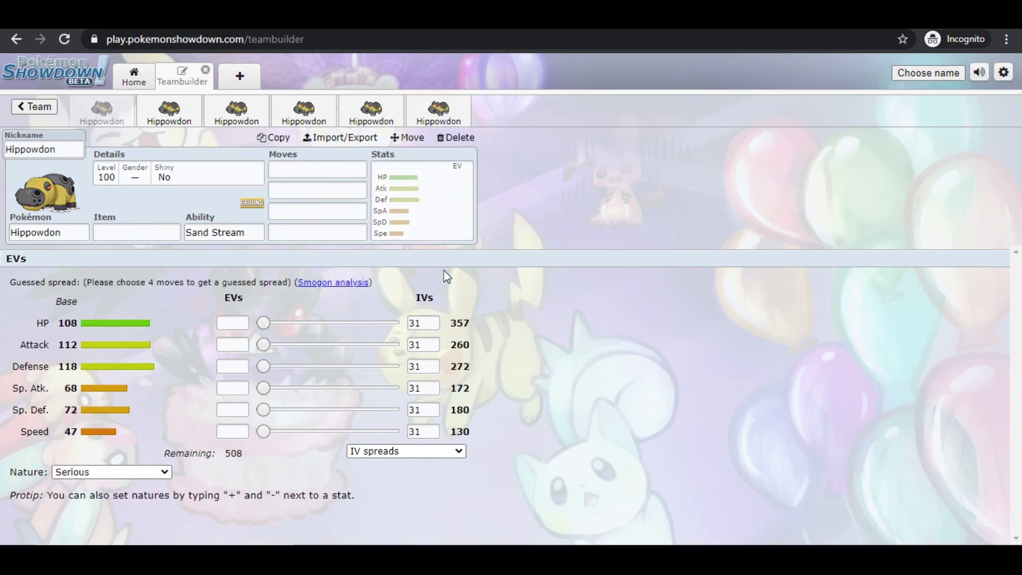